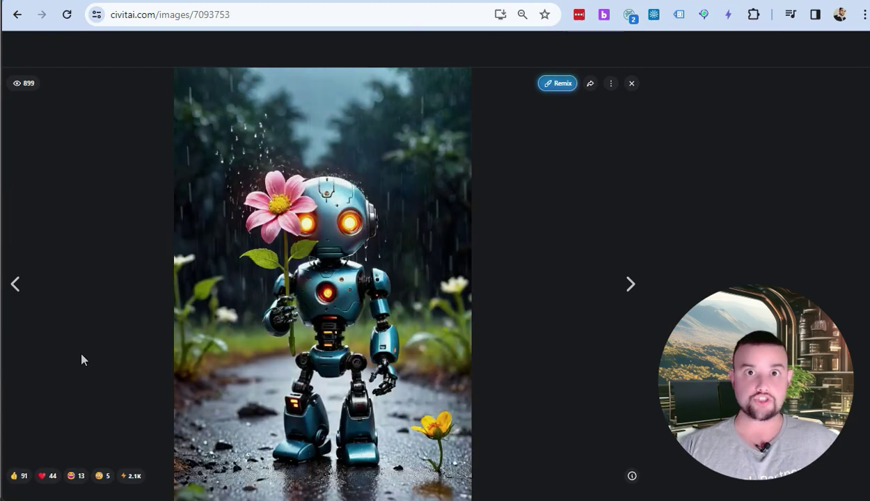
# - Step through Civitai images one at a time, past Batman, sci-fi room, anime girl, dragon and moon scenes
pyautogui.press('Right')
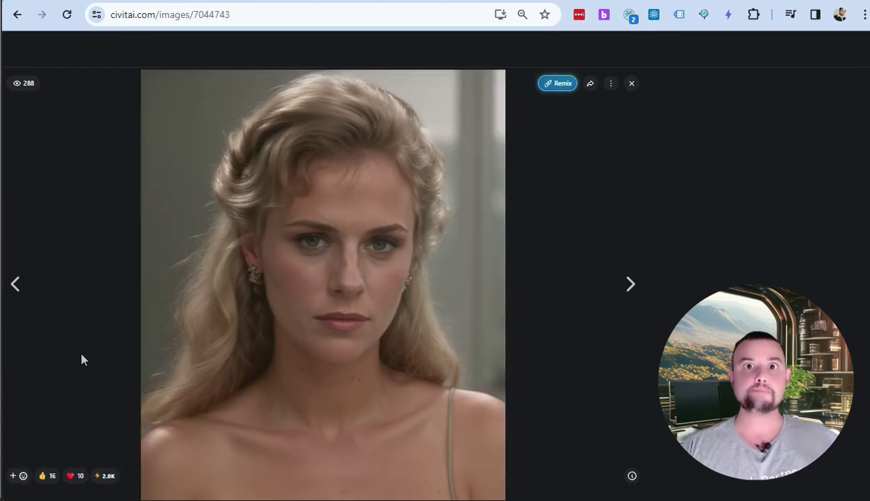
pyautogui.press('Right')
pyautogui.press('Right')
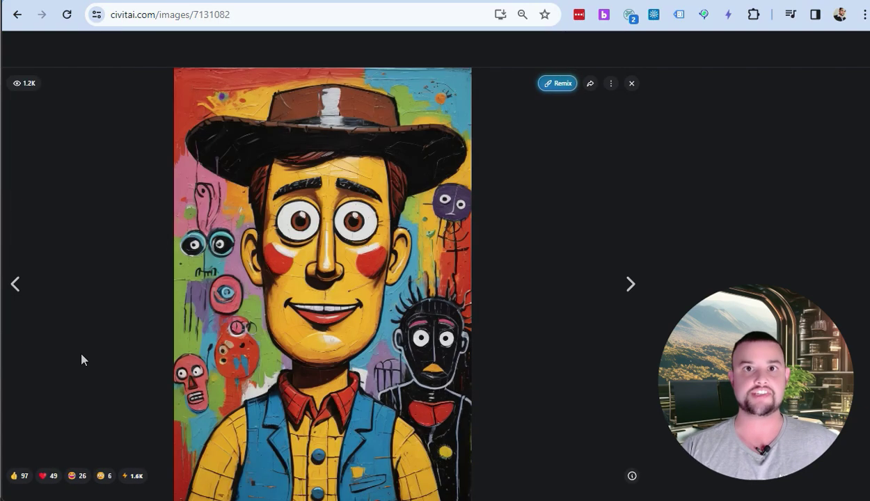
pyautogui.press('Right')
pyautogui.press('Right')
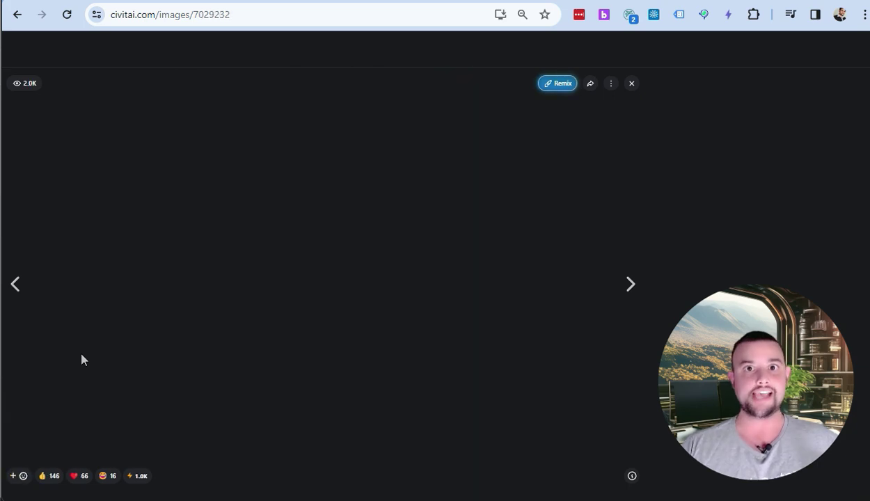
pyautogui.press('Right')
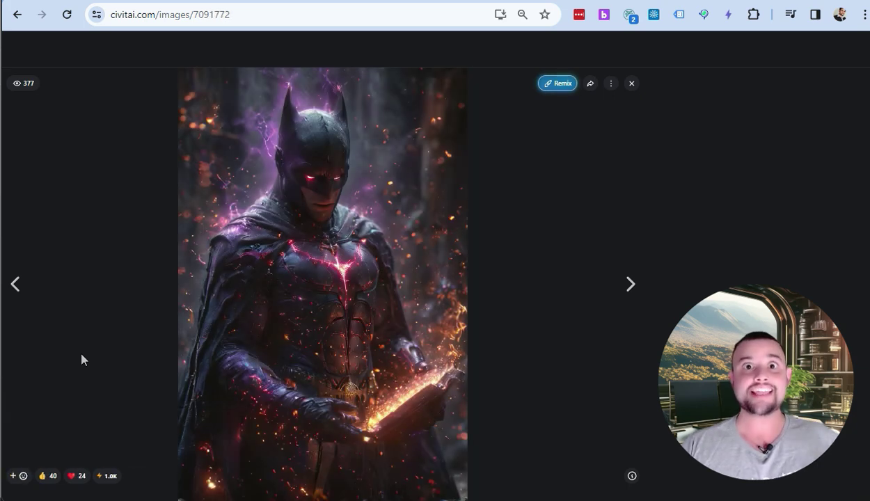
pyautogui.press('Right')
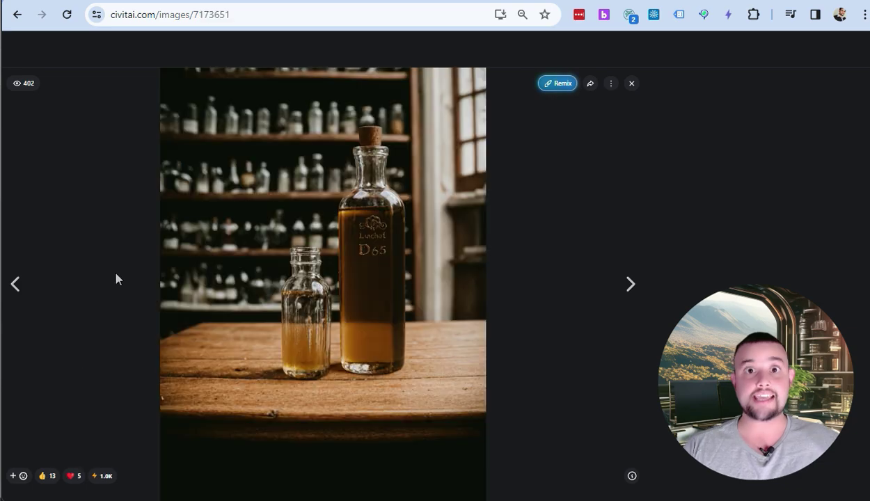
pyautogui.press('Right')
pyautogui.press('Right')
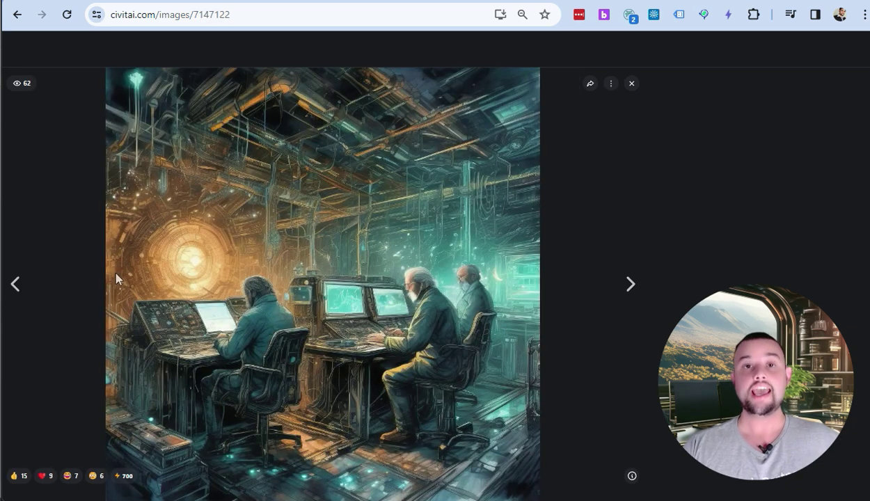
pyautogui.press('Right')
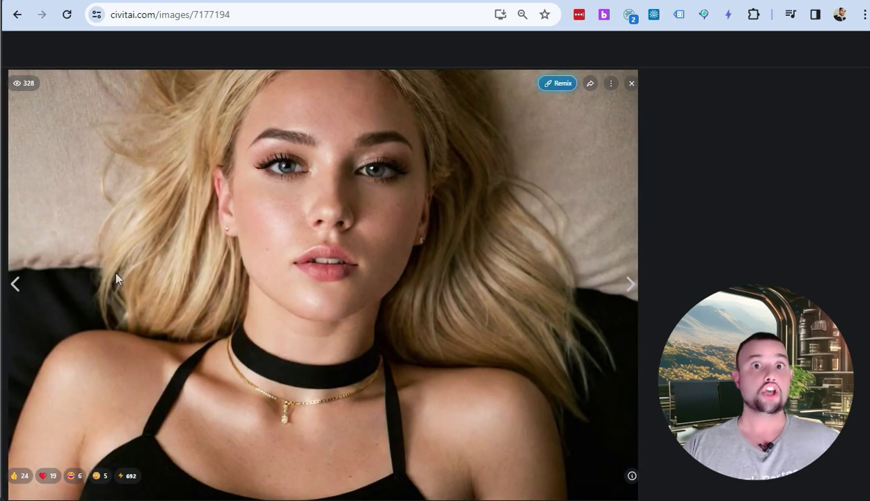
pyautogui.press('Right')
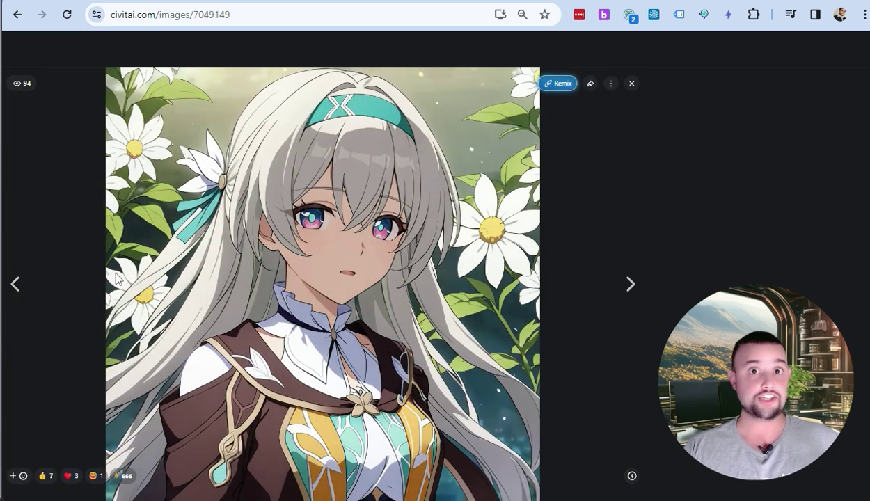
pyautogui.press('Right')
pyautogui.press('Right')
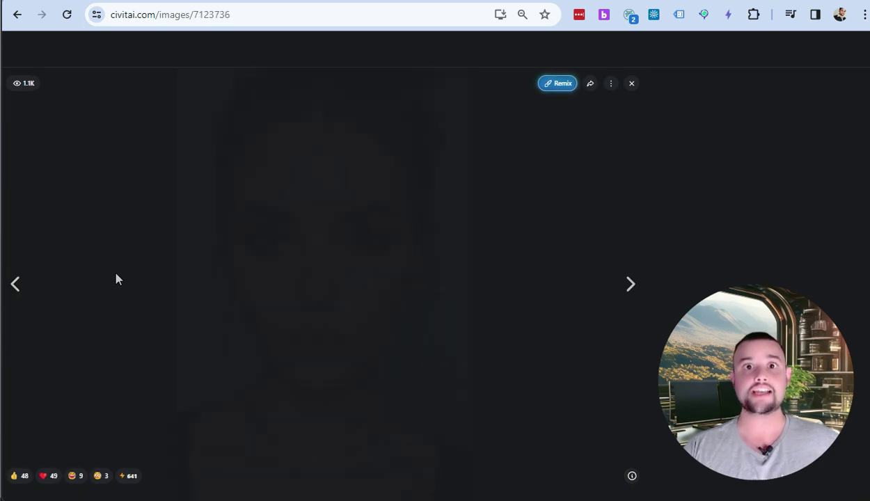
pyautogui.press('Right')
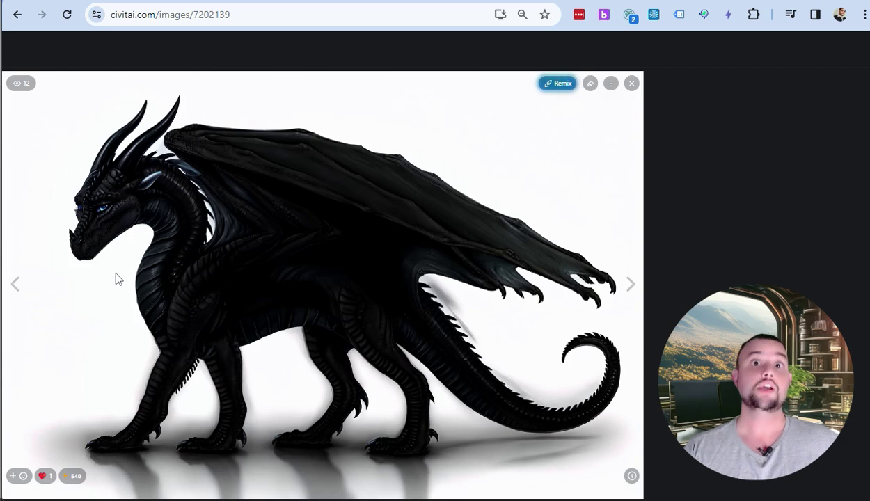
pyautogui.press('Right')
pyautogui.press('Right')
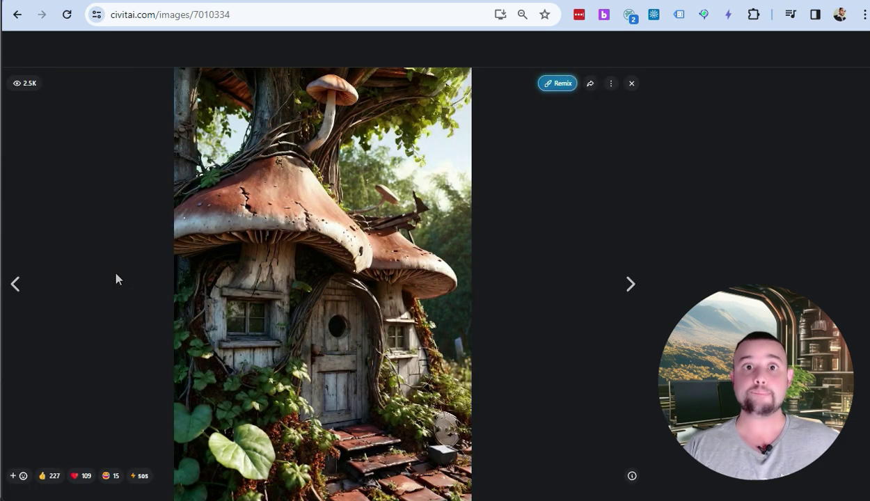
pyautogui.press('Right')
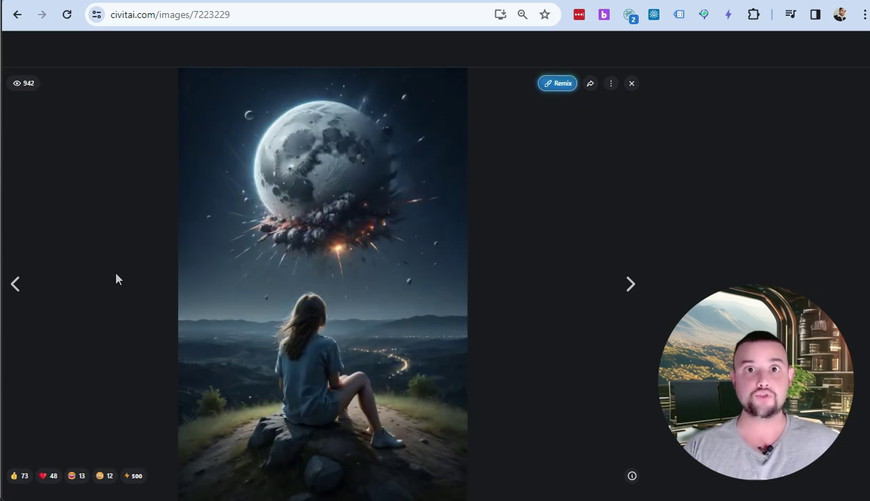
pyautogui.press('Right')
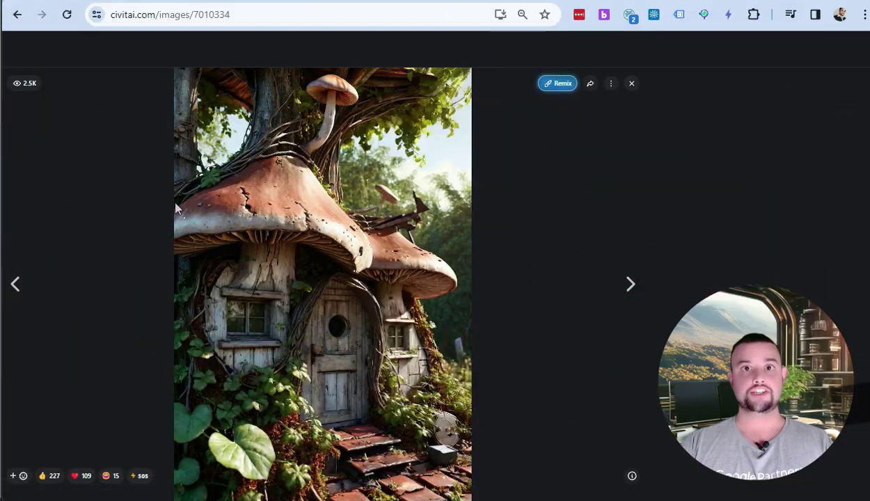
pyautogui.press('Right')
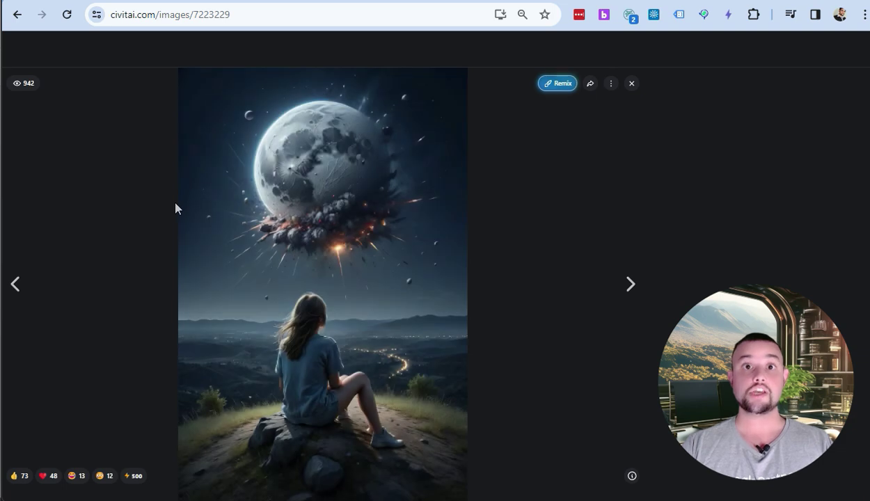
pyautogui.press('Right')
pyautogui.press('Right')
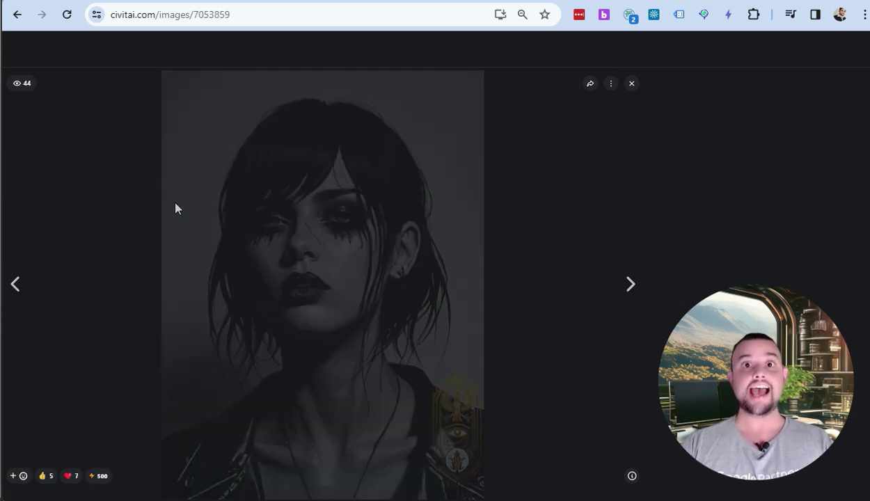
# - Advance past the forest church, whale forest, samurai and terrarium images to the Victorian gothic portrait
pyautogui.press('Right')
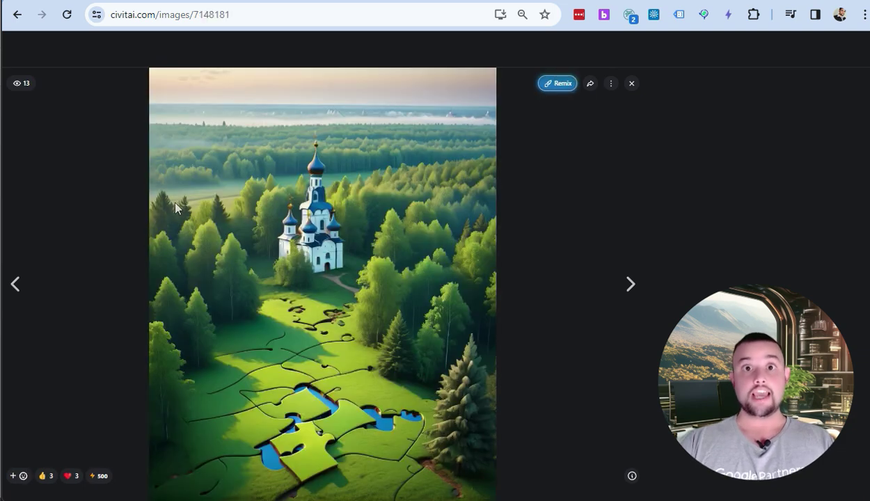
pyautogui.press('Right')
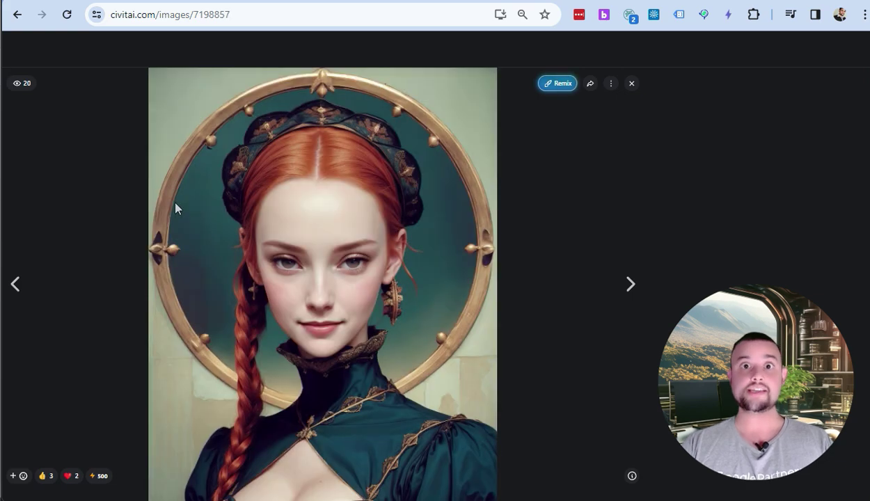
pyautogui.press('Right')
pyautogui.press('Right')
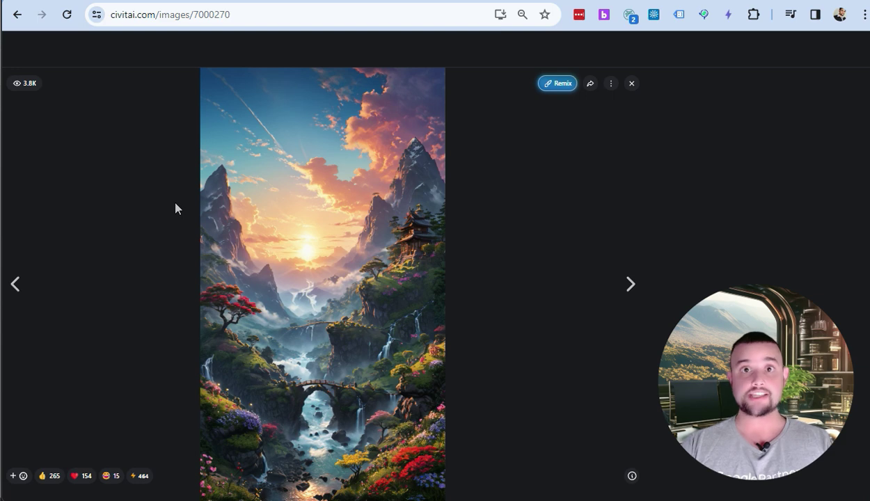
pyautogui.press('Right')
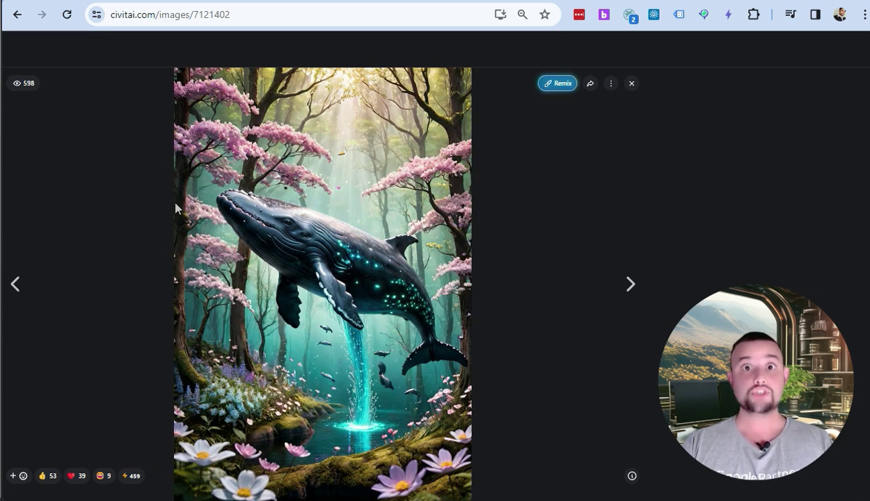
pyautogui.press('Right')
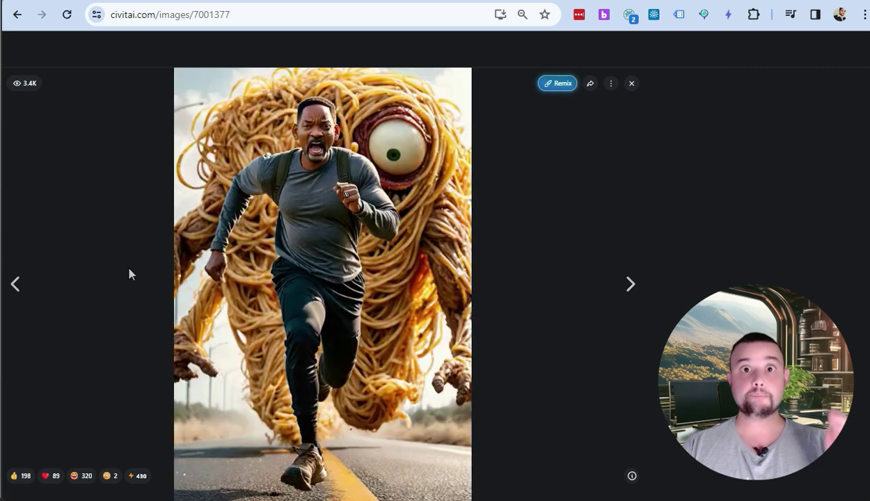
pyautogui.press('Right')
pyautogui.press('Right')
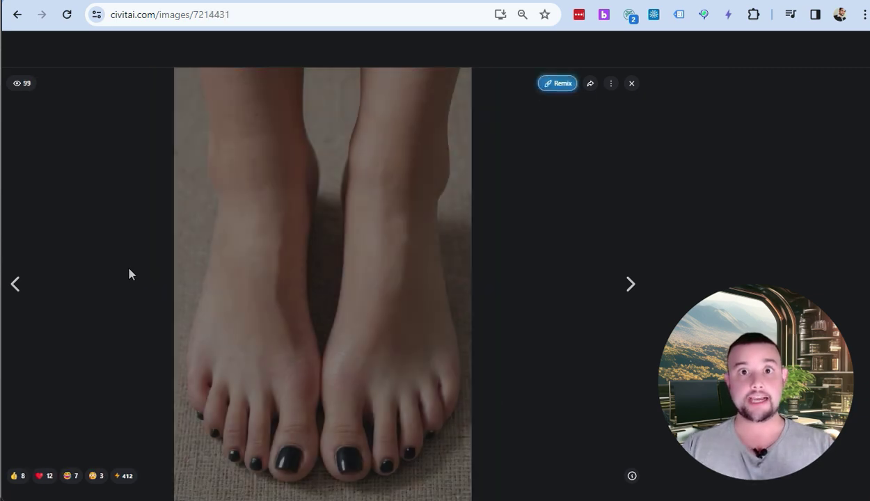
pyautogui.press('Right')
pyautogui.press('Right')
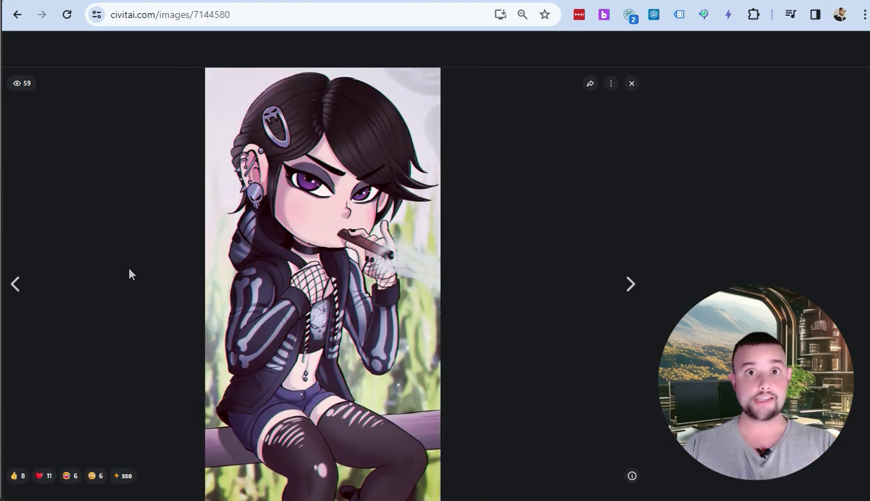
pyautogui.press('Right')
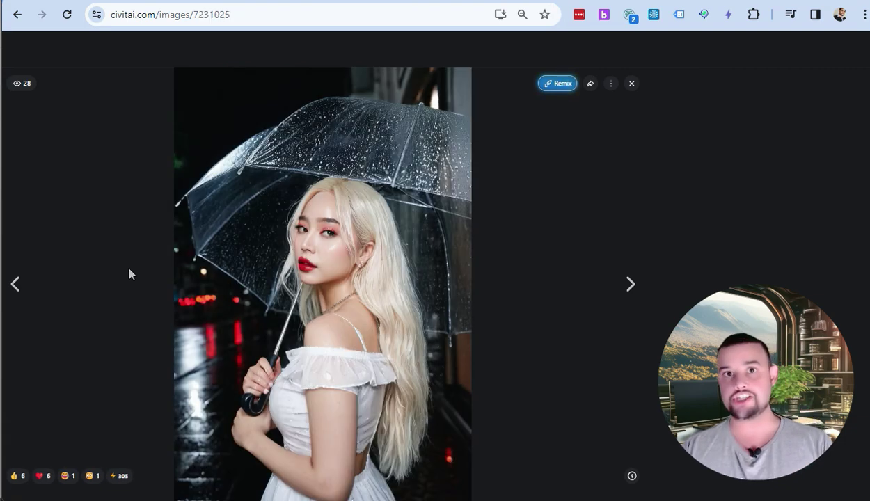
pyautogui.press('Right')
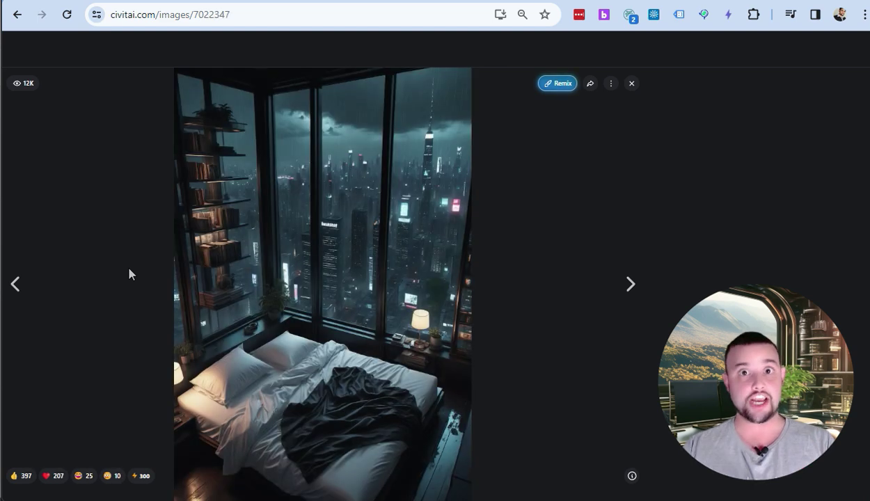
pyautogui.press('Right')
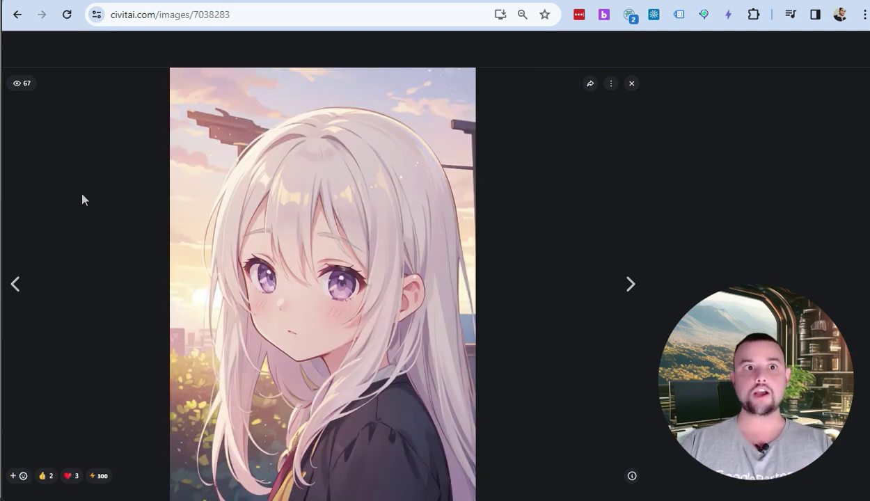
pyautogui.press('Right')
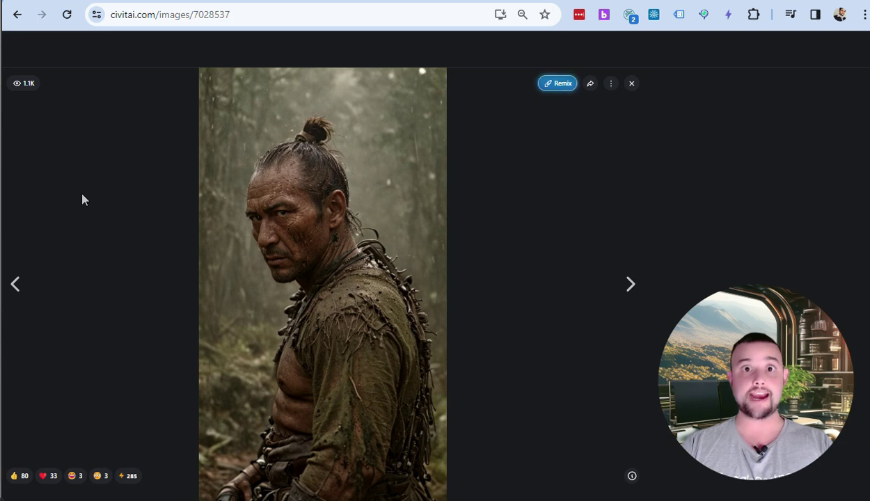
pyautogui.press('Right')
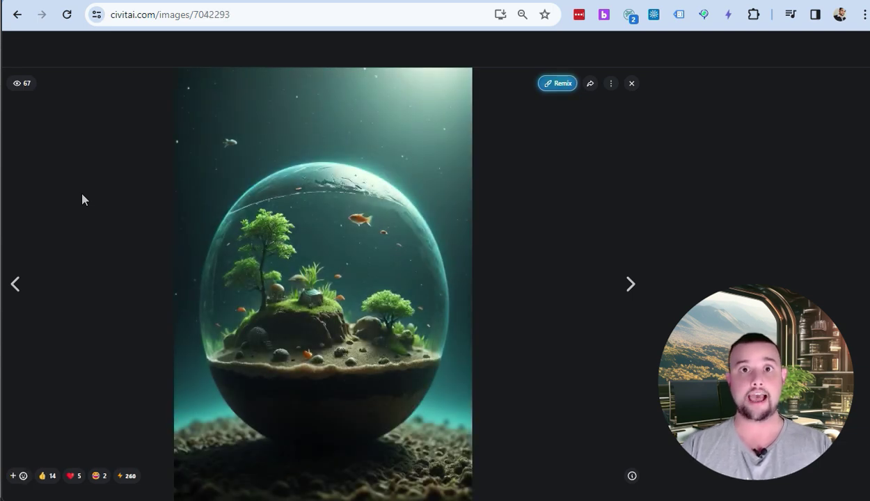
pyautogui.press('Right')
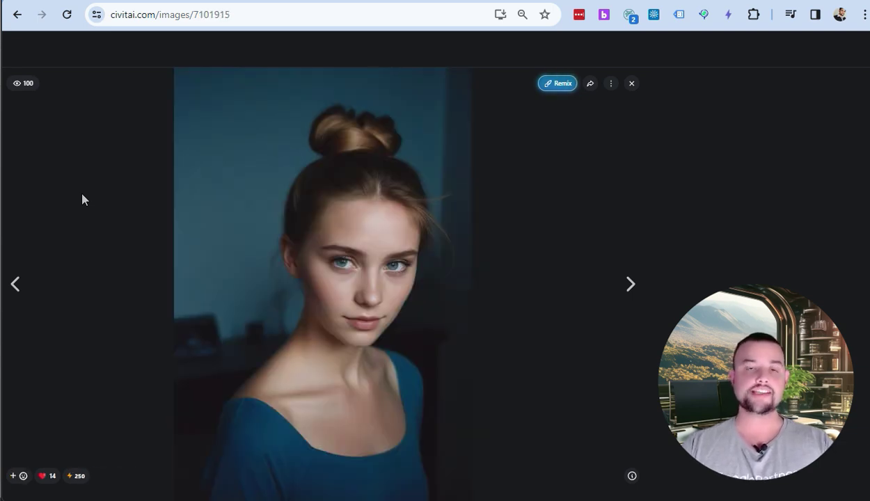
pyautogui.press('Right')
pyautogui.press('Right')
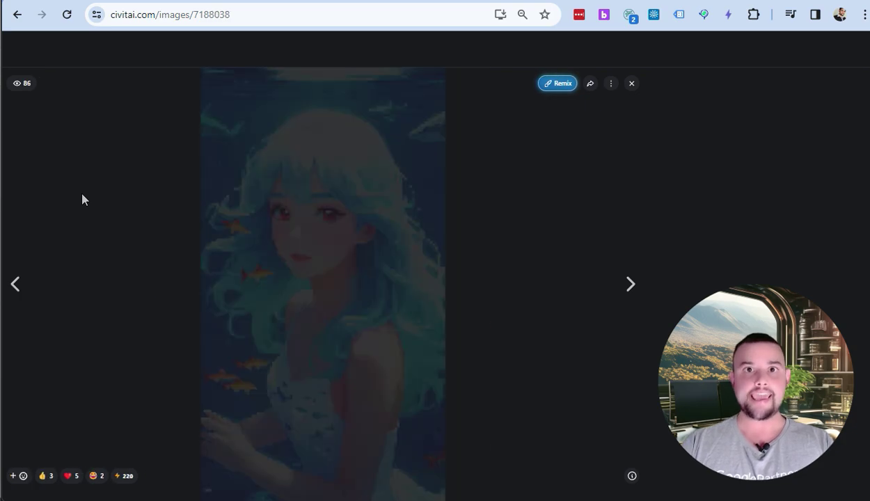
pyautogui.press('Right')
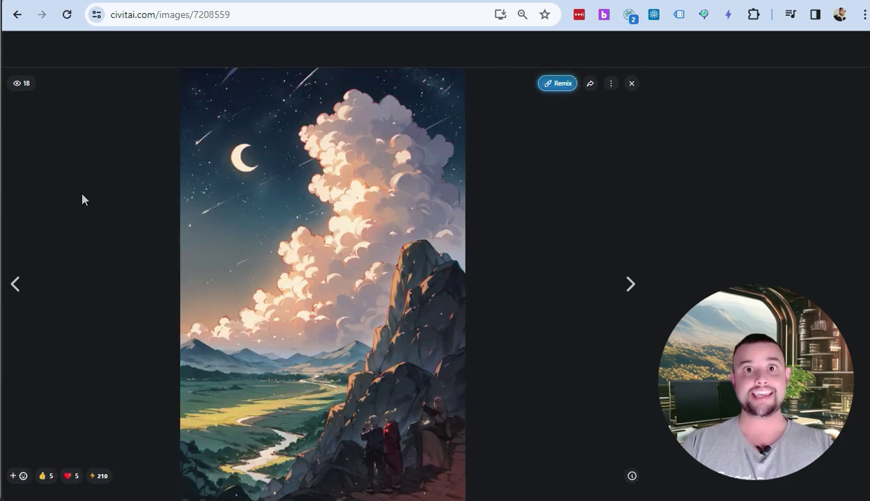
pyautogui.press('Right')
pyautogui.press('Right')
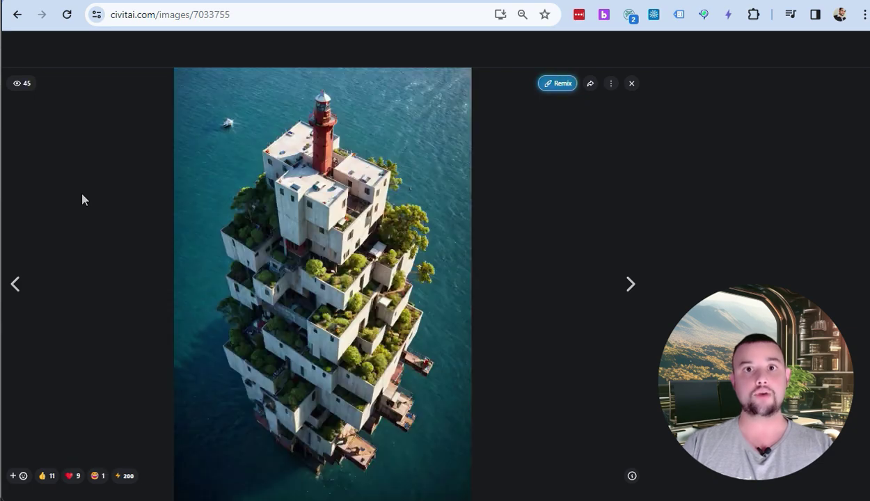
pyautogui.press('Right')
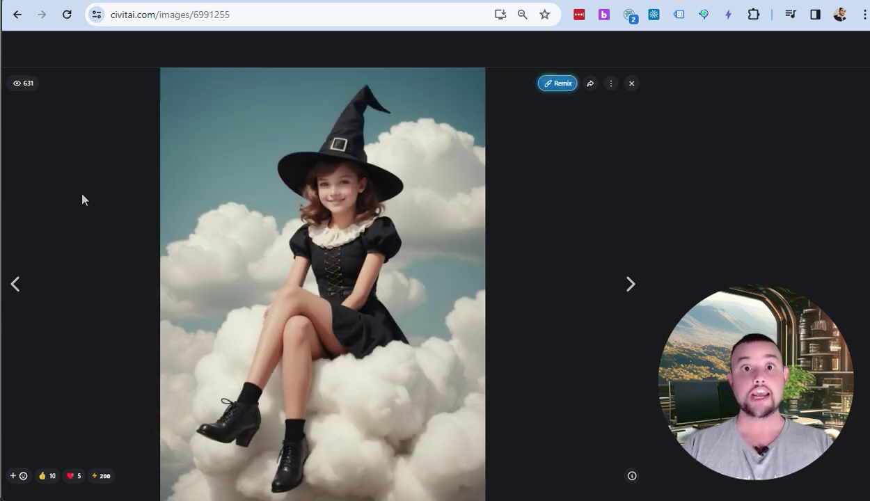
pyautogui.press('Right')
pyautogui.press('Right')
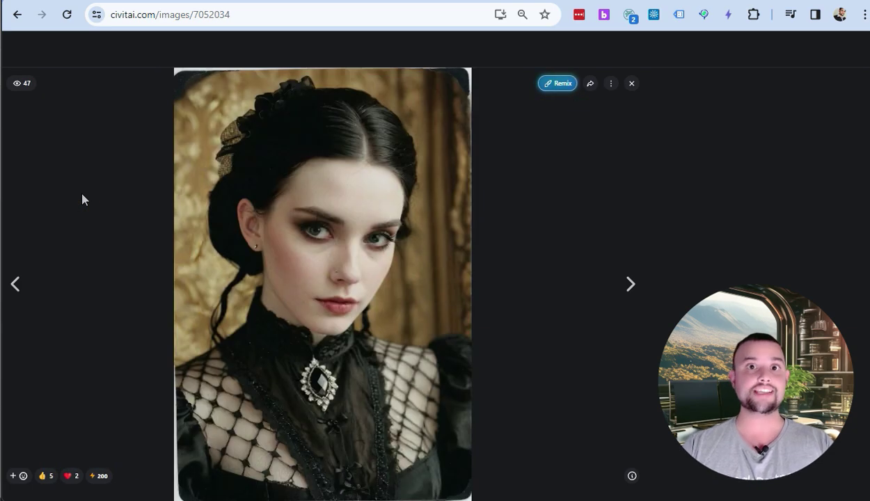
pyautogui.press('Right')
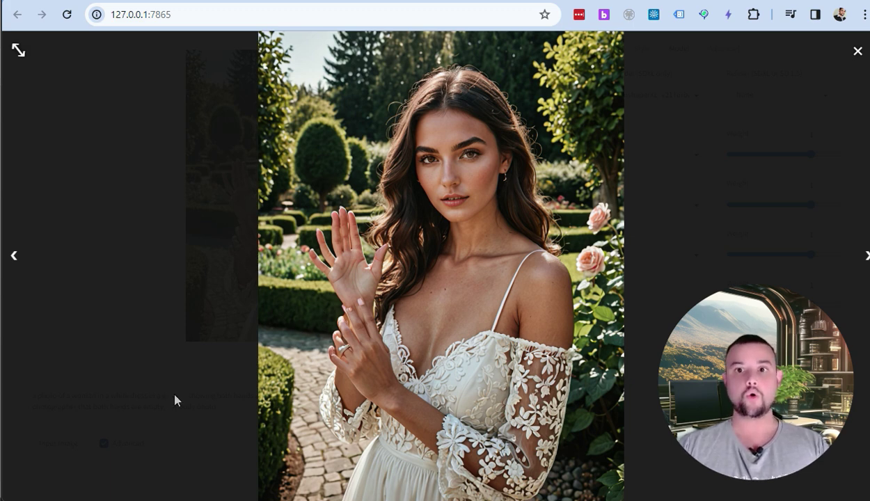
# - Close the full-screen view of the woman in the white lace dress
pyautogui.click(548, 256)
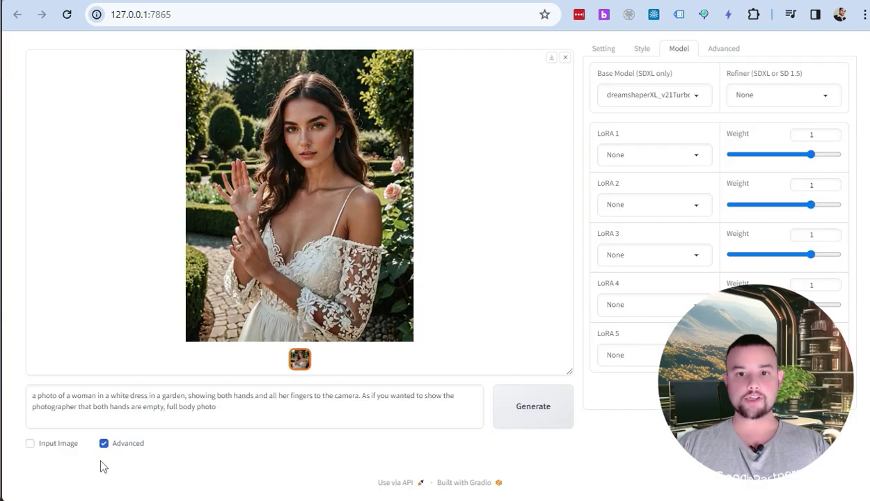
# - Download the garden portrait and enable Input Image with the Inpaint or Outpaint tab
pyautogui.click(551, 57)
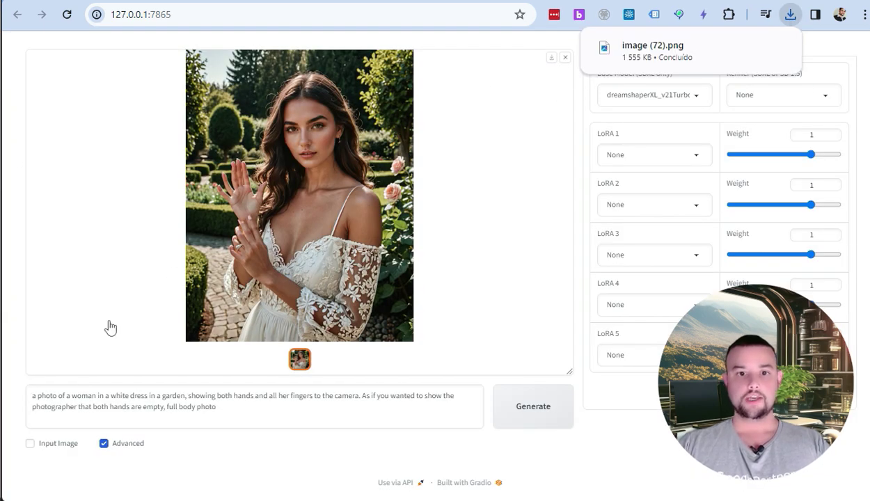
pyautogui.click(30, 444)
pyautogui.scroll(-2, 32, 445)
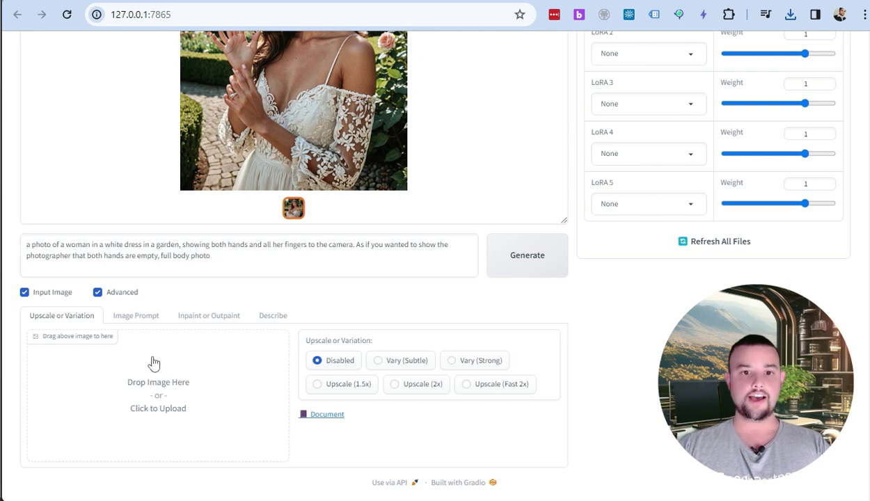
pyautogui.click(193, 318)
pyautogui.scroll(-3, 193, 324)
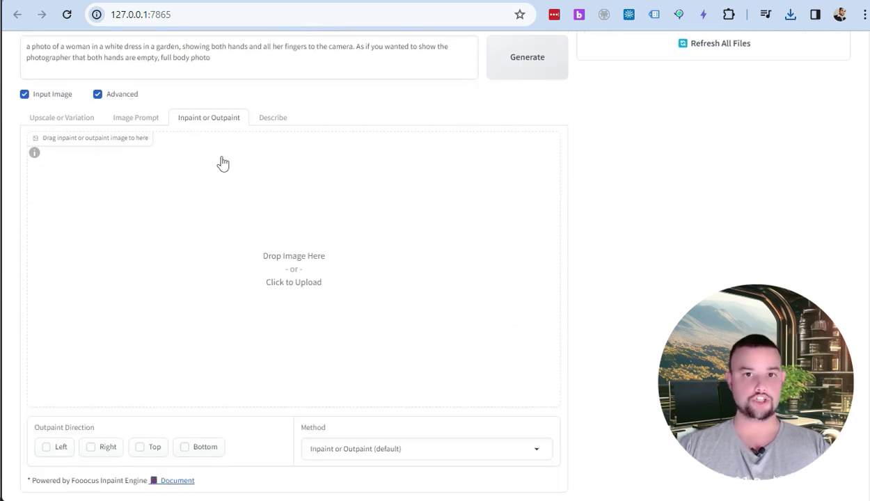
# - Load the file image (72) into the inpaint canvas
pyautogui.click(267, 252)
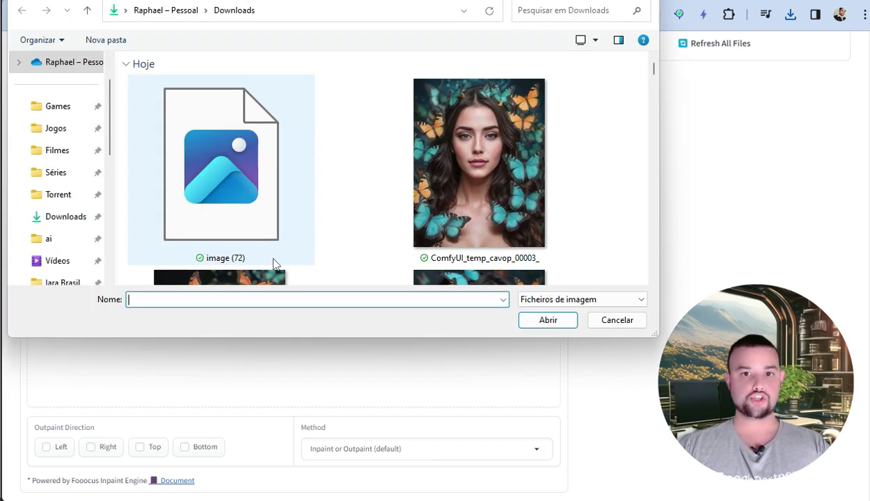
pyautogui.click(258, 262)
pyautogui.click(535, 326)
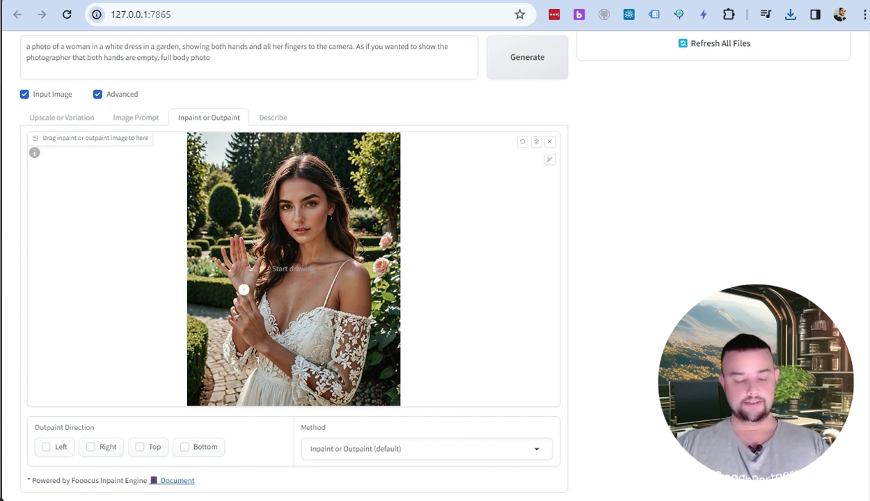
# - Zoom into the canvas, brush a mask over the raised left hand, then reset the zoom
pyautogui.scroll(2, 240, 277)
pyautogui.scroll(2, 238, 278)
pyautogui.scroll(2, 237, 287)
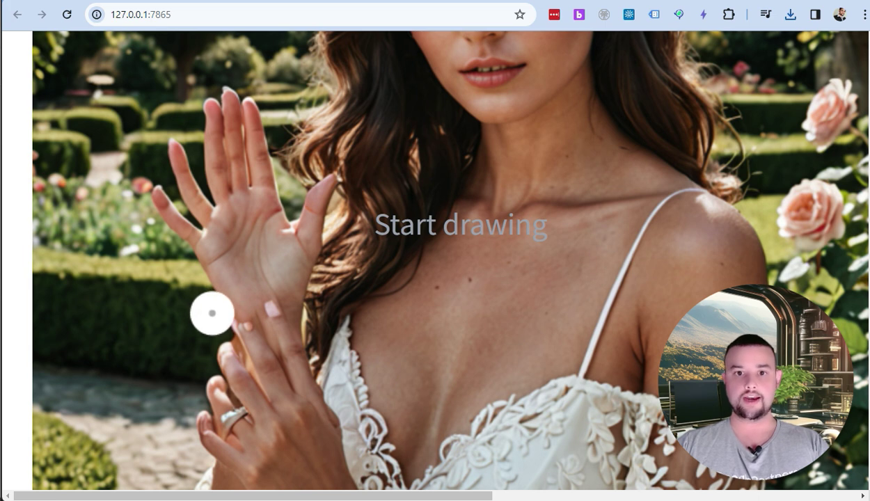
pyautogui.moveTo(218, 308)
pyautogui.mouseDown()
pyautogui.moveTo(156, 192)
pyautogui.moveTo(222, 281)
pyautogui.moveTo(225, 196)
pyautogui.moveTo(214, 132)
pyautogui.moveTo(190, 125)
pyautogui.moveTo(214, 104)
pyautogui.moveTo(237, 105)
pyautogui.moveTo(258, 172)
pyautogui.moveTo(260, 297)
pyautogui.moveTo(289, 281)
pyautogui.moveTo(330, 183)
pyautogui.moveTo(282, 226)
pyautogui.moveTo(149, 201)
pyautogui.moveTo(196, 280)
pyautogui.mouseUp()
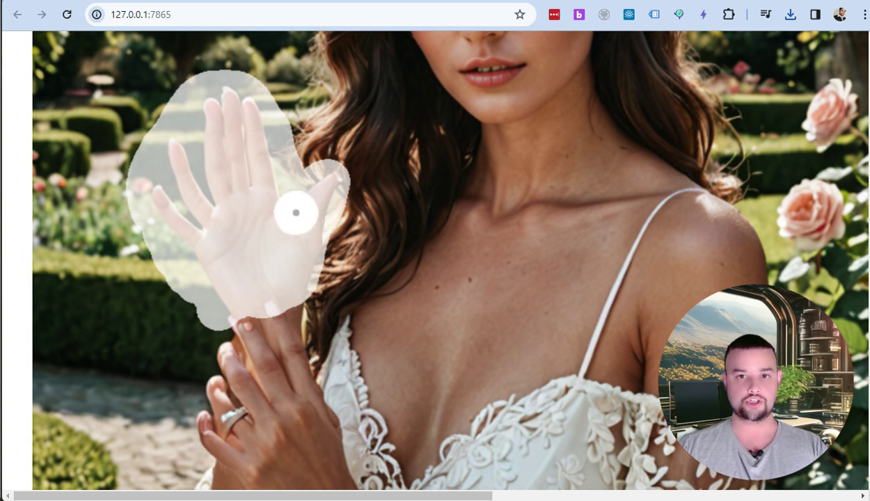
pyautogui.press('r')
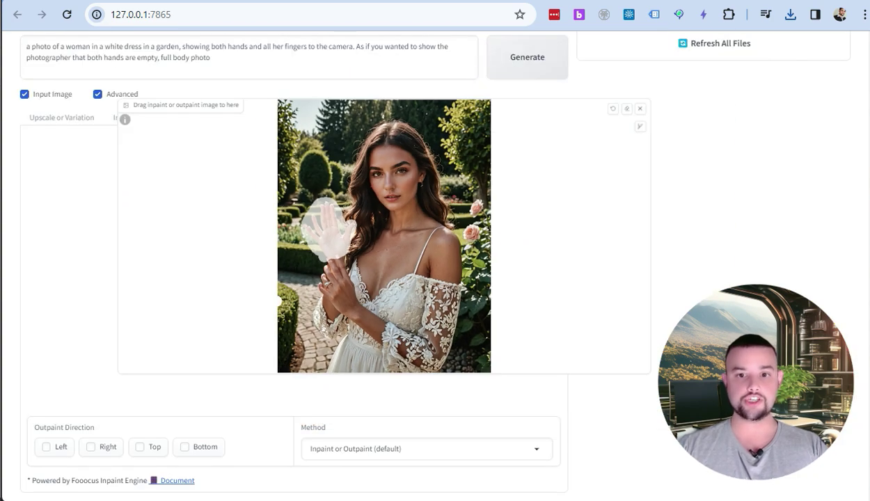
pyautogui.scroll(-1, 188, 341)
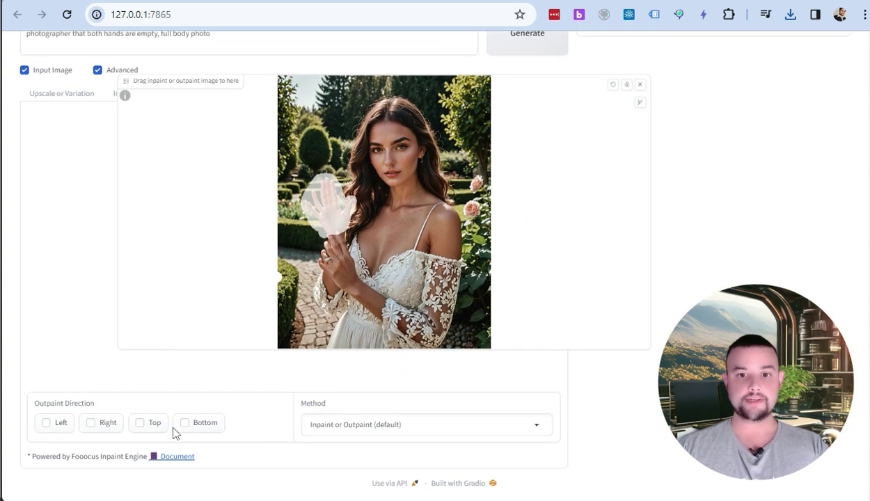
# - Choose Improve Detail (face, hand, eyes, etc.) as the inpaint method
pyautogui.click(410, 431)
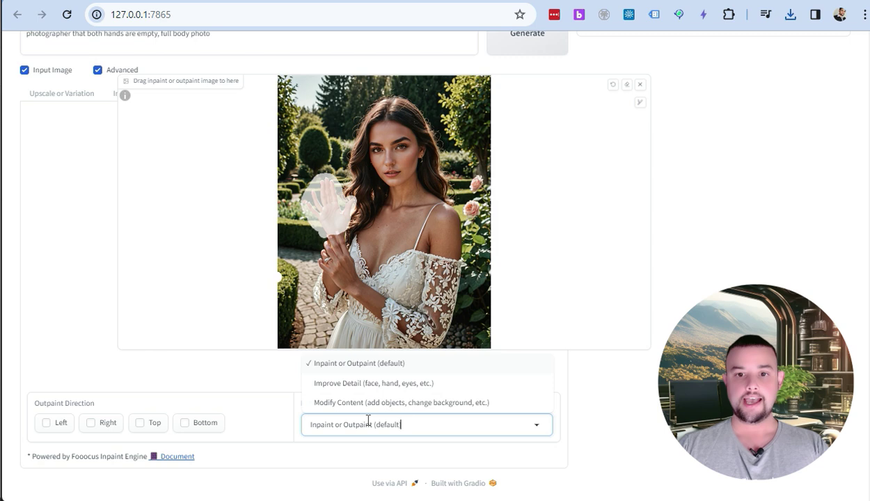
pyautogui.click(340, 388)
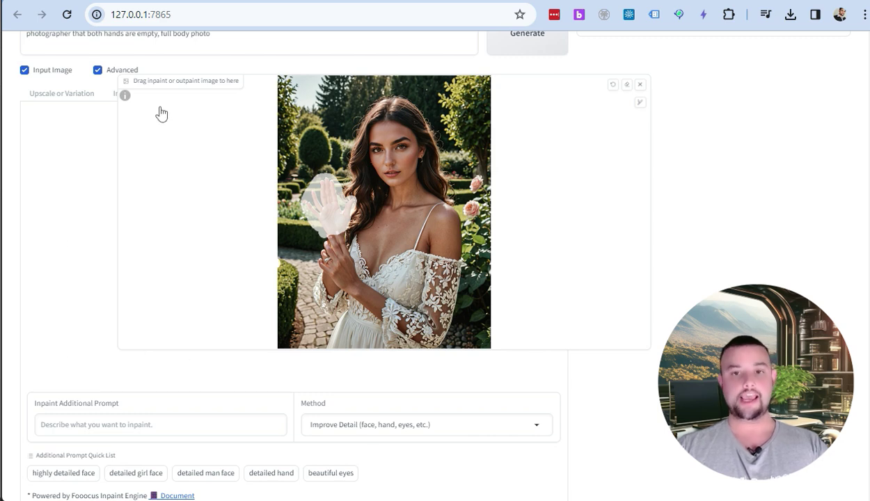
# - Add 'detailed hand' to the inpaint additional prompt and generate
pyautogui.click(49, 420)
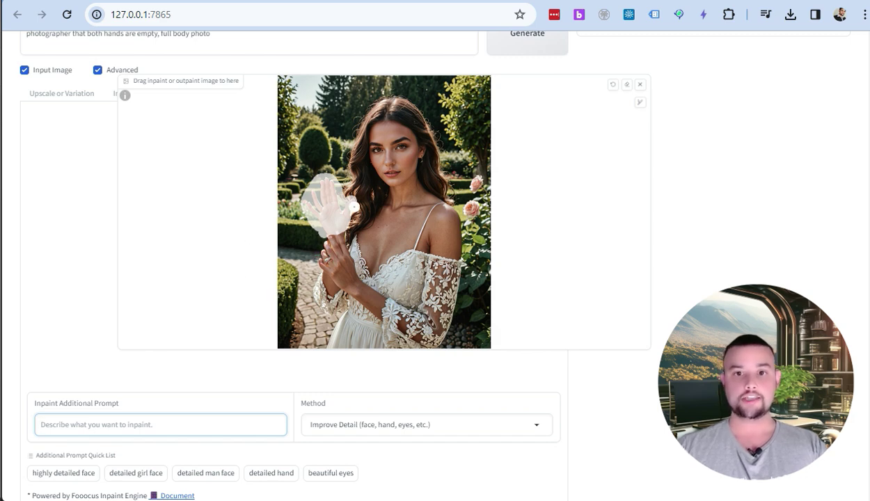
pyautogui.click(280, 473)
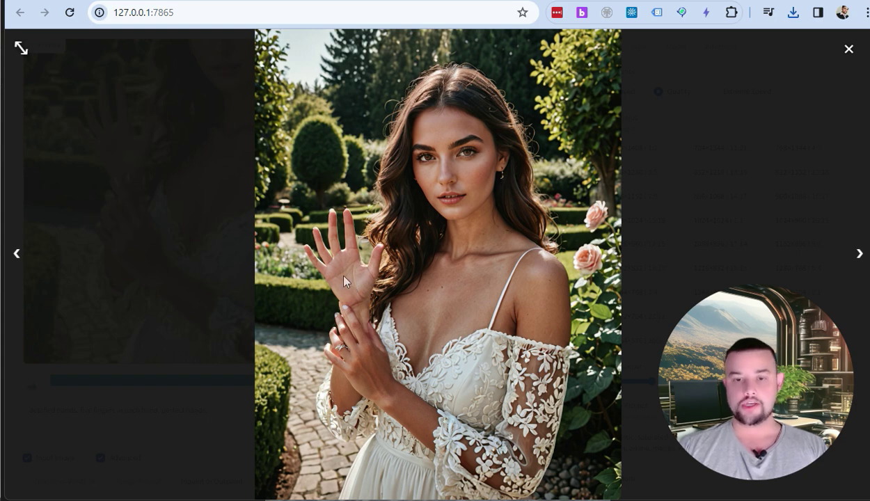
# - Close the result view and check the enabled styles and base model settings
pyautogui.click(845, 50)
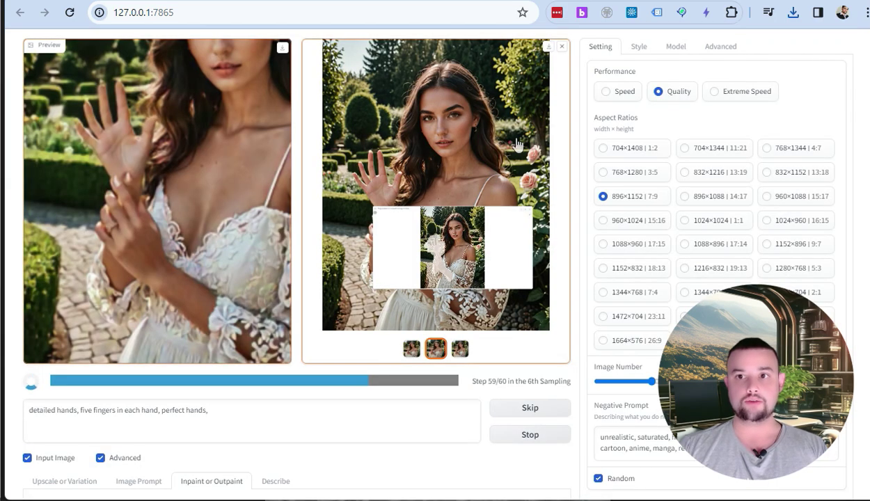
pyautogui.click(639, 48)
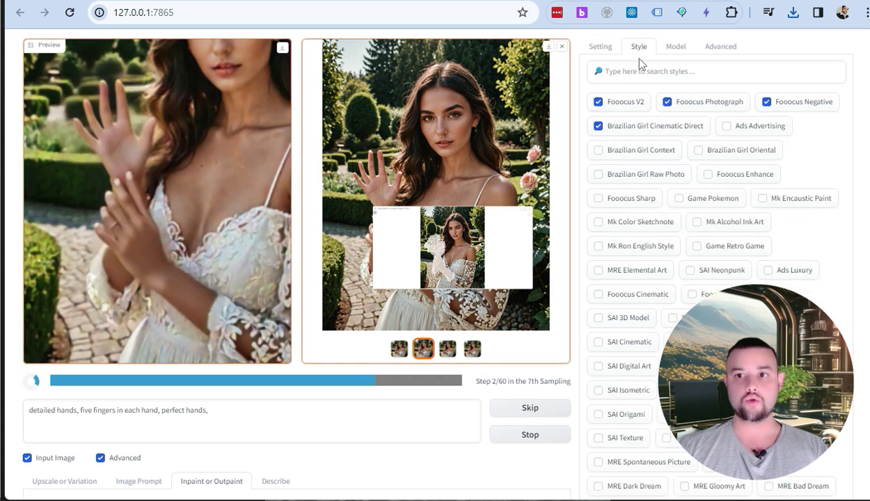
pyautogui.click(672, 47)
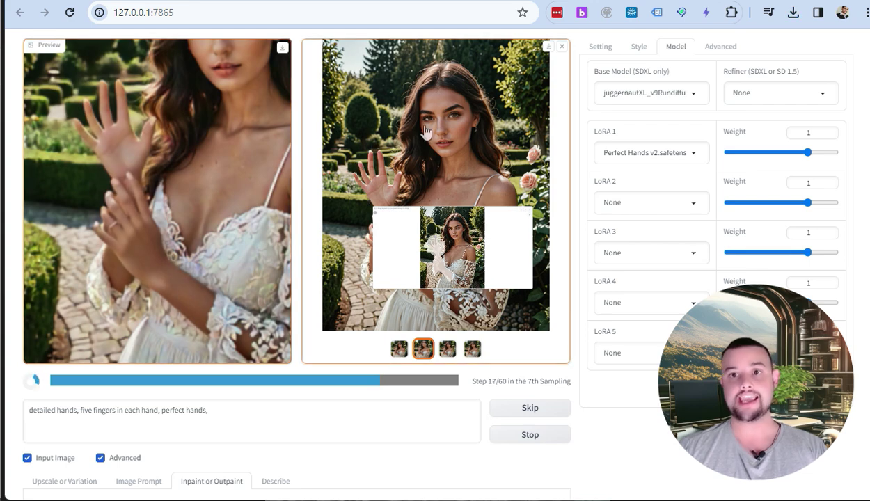
# - Reopen the hand-repaired portrait full-screen to inspect it and save it as image (73)
pyautogui.click(456, 110)
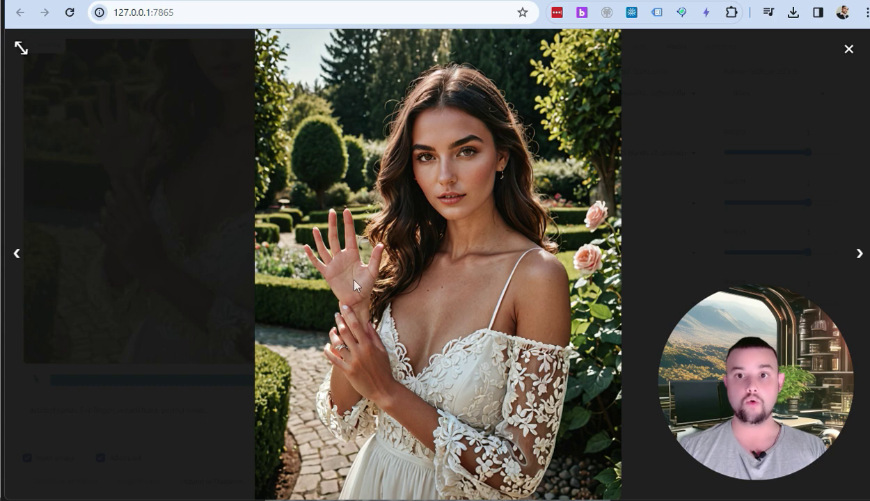
pyautogui.click(846, 52)
pyautogui.click(537, 438)
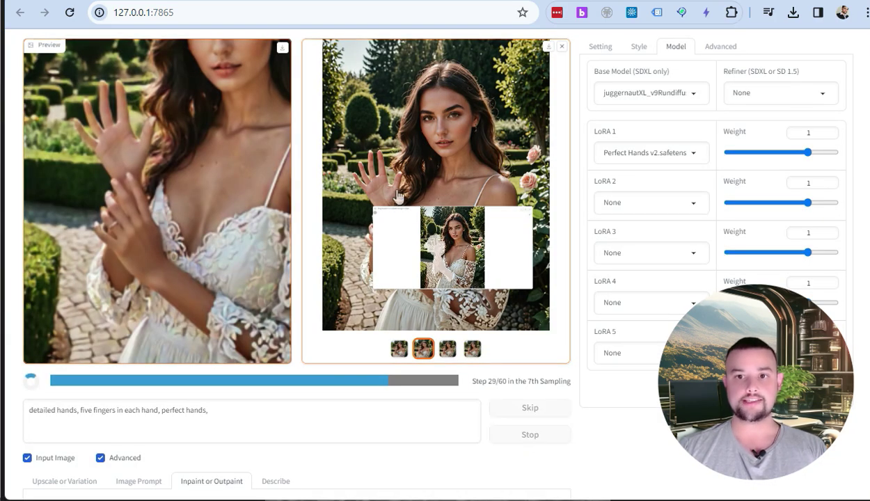
pyautogui.click(439, 136)
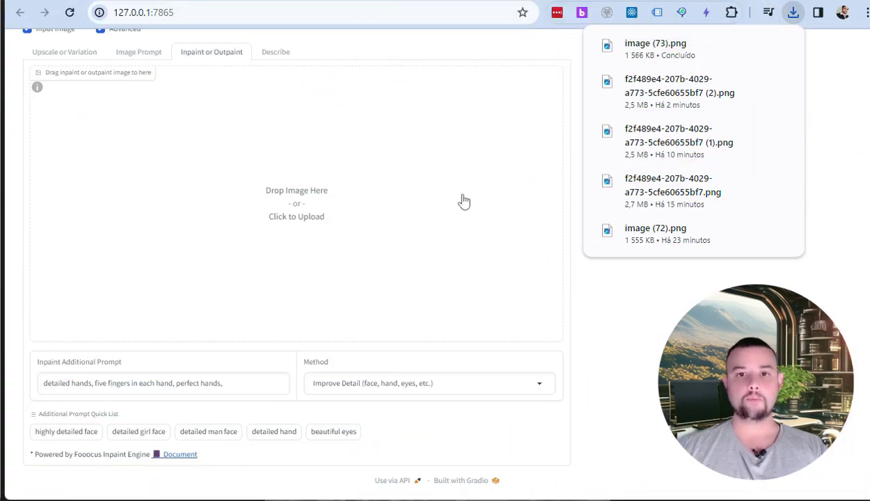
# - Dismiss the downloads list and load image (73) into the inpaint canvas
pyautogui.click(198, 259)
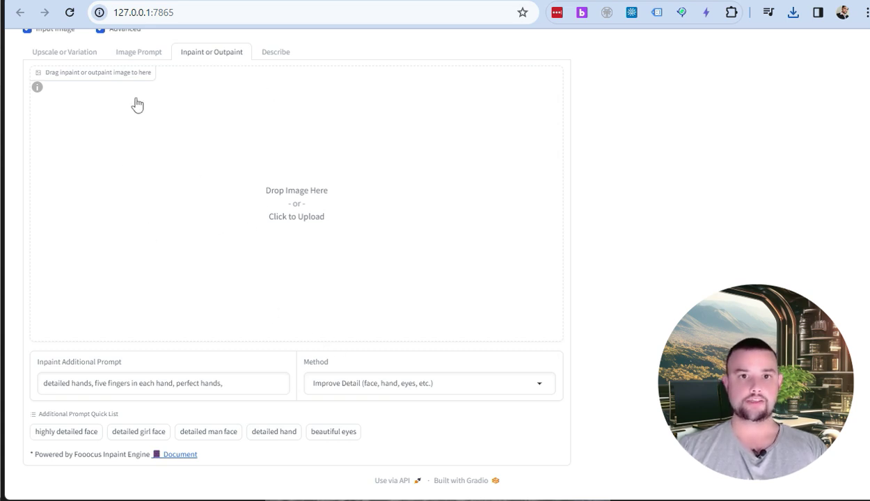
pyautogui.click(253, 185)
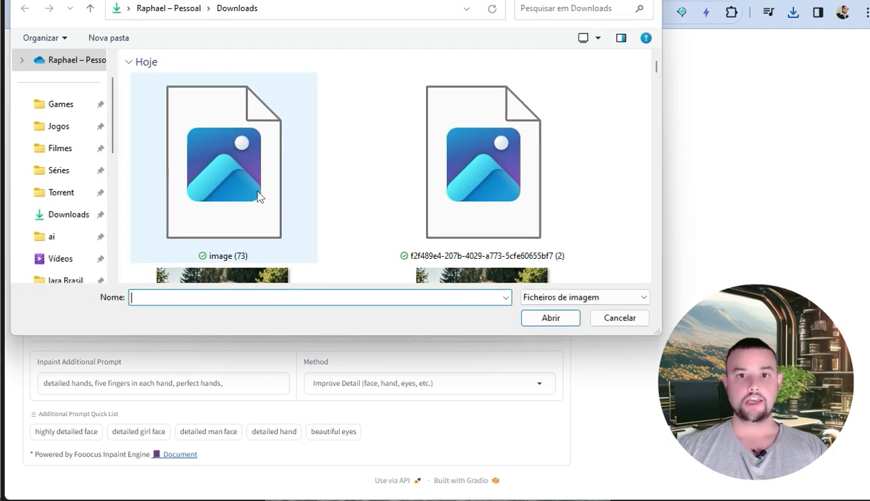
pyautogui.doubleClick(241, 145)
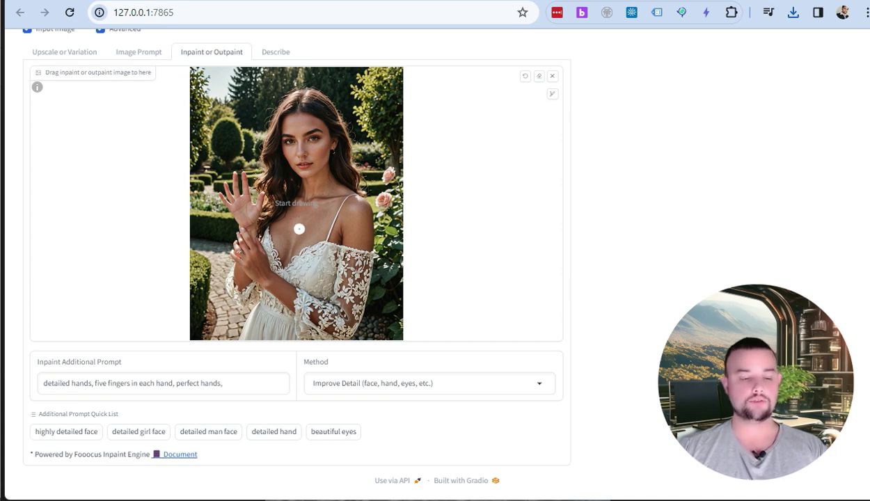
# - Mask the shoulder, lower dress, left edge and right sleeve of the white dress
pyautogui.scroll(5, 299, 229)
pyautogui.moveTo(313, 208)
pyautogui.mouseDown()
pyautogui.moveTo(413, 223)
pyautogui.moveTo(423, 196)
pyautogui.moveTo(167, 293)
pyautogui.moveTo(88, 379)
pyautogui.moveTo(120, 300)
pyautogui.moveTo(351, 419)
pyautogui.moveTo(272, 202)
pyautogui.moveTo(278, 130)
pyautogui.moveTo(162, 366)
pyautogui.moveTo(39, 344)
pyautogui.moveTo(170, 416)
pyautogui.mouseUp()
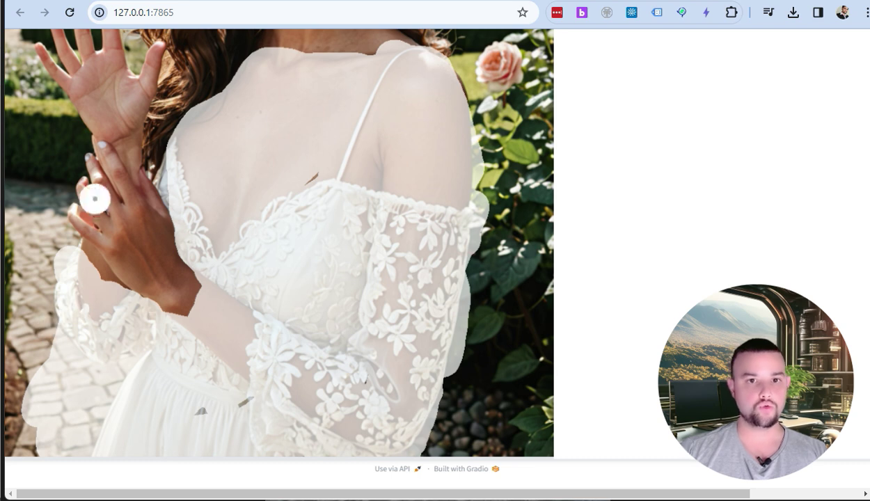
pyautogui.moveTo(71, 289); pyautogui.dragTo(48, 411)
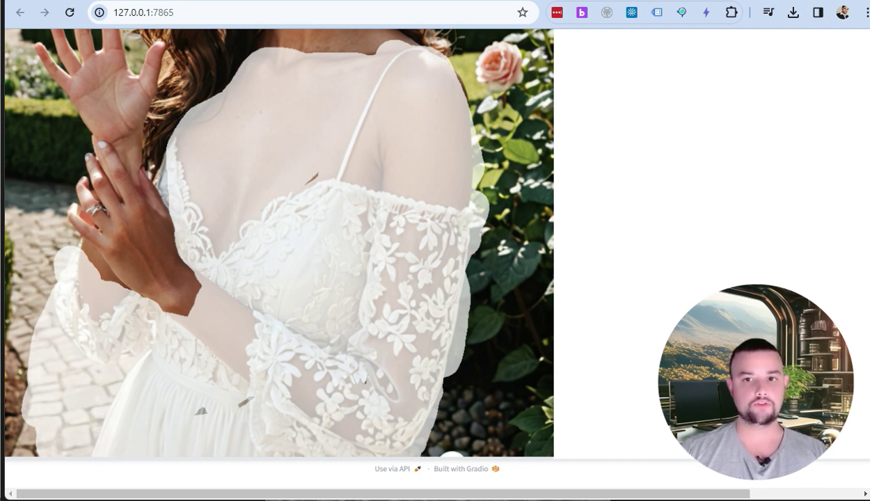
pyautogui.moveTo(425, 437)
pyautogui.mouseDown()
pyautogui.moveTo(472, 253)
pyautogui.moveTo(485, 153)
pyautogui.moveTo(466, 81)
pyautogui.moveTo(449, 57)
pyautogui.moveTo(423, 54)
pyautogui.mouseUp()
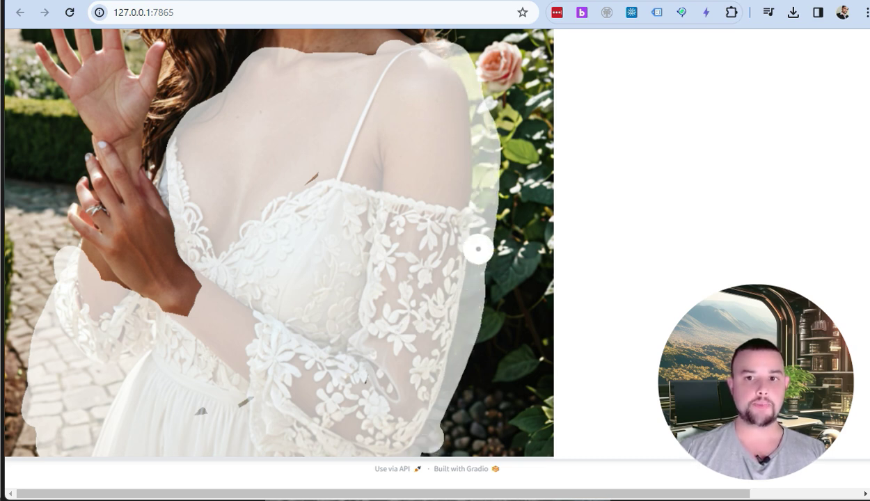
pyautogui.moveTo(478, 248); pyautogui.dragTo(445, 418)
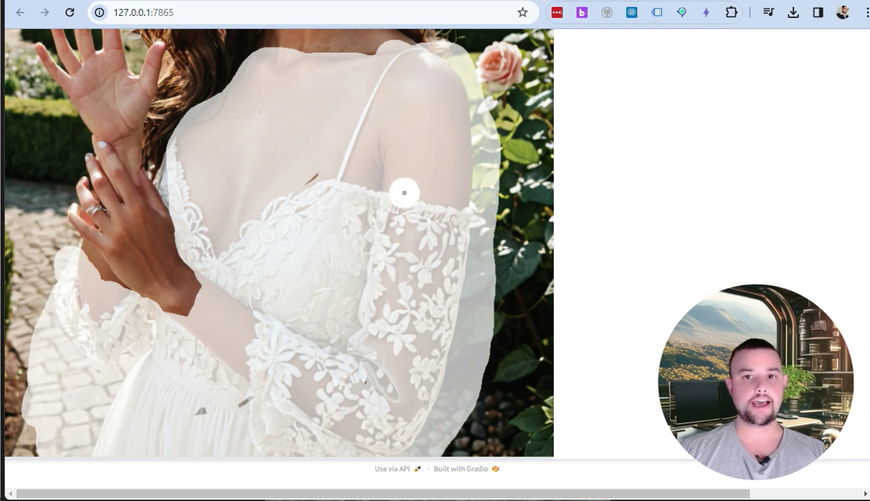
# - Extend the mask across the neckline and chest, zooming the canvas to check coverage
pyautogui.scroll(1, 188, 126)
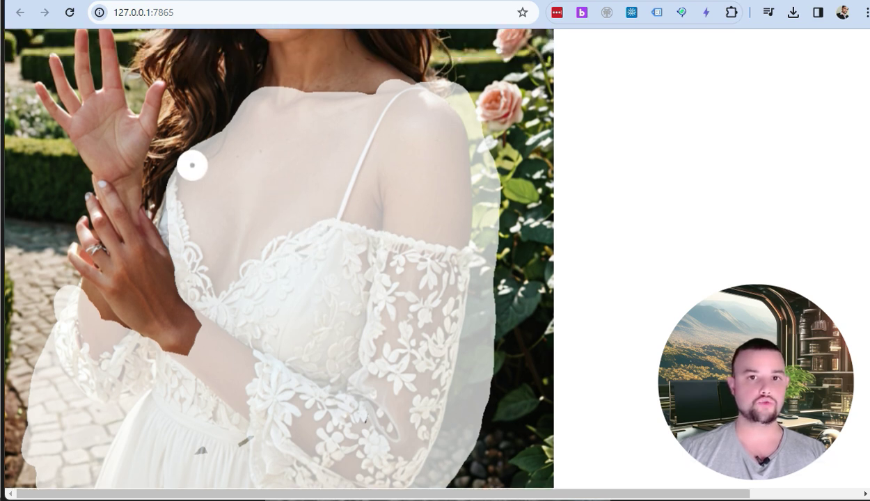
pyautogui.scroll(2, 192, 165)
pyautogui.scroll(-3, 122, 324)
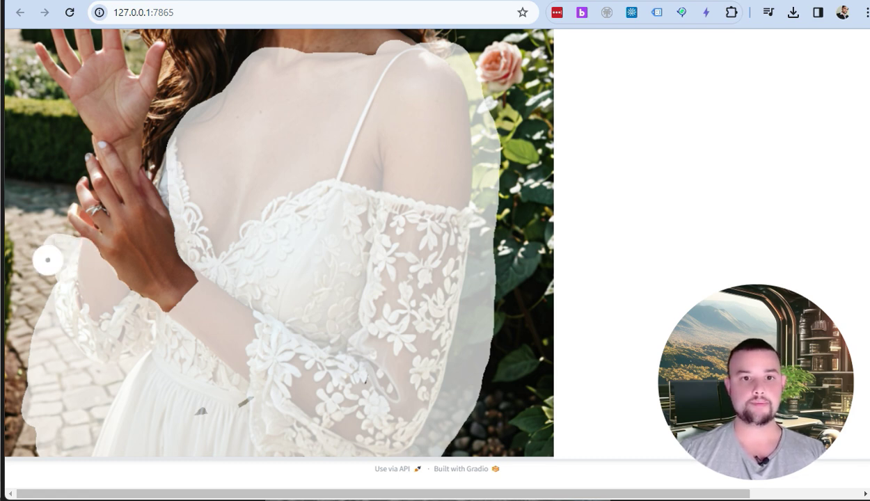
pyautogui.scroll(2, 135, 161)
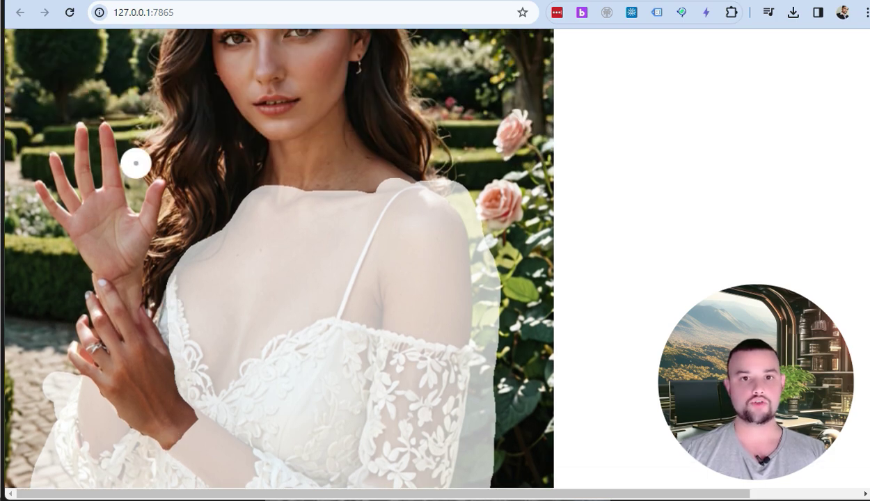
pyautogui.scroll(2, 375, 320)
pyautogui.scroll(-3, 59, 331)
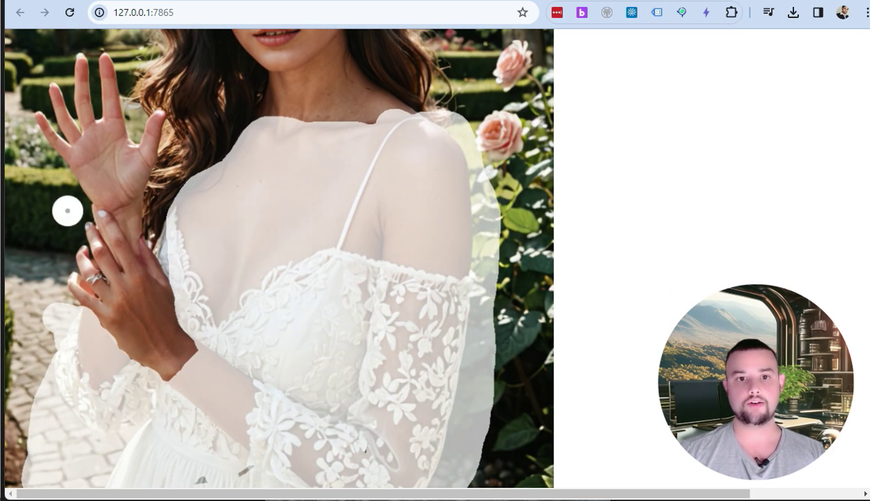
pyautogui.scroll(2, 116, 258)
pyautogui.moveTo(280, 262); pyautogui.dragTo(429, 258)
pyautogui.scroll(-3, 184, 315)
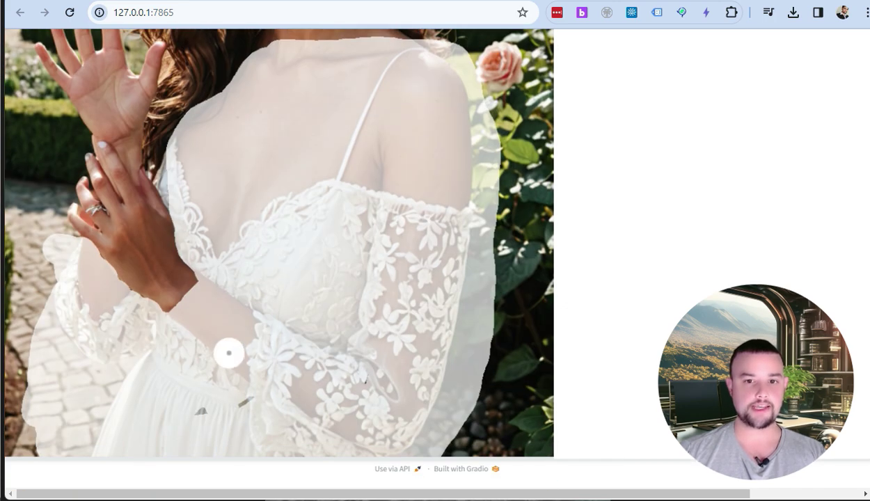
pyautogui.scroll(2, 189, 262)
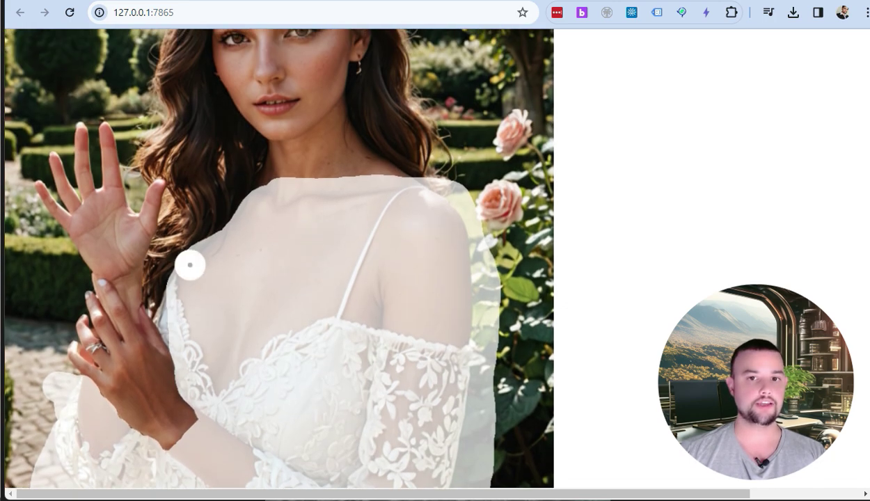
pyautogui.scroll(-2, 304, 381)
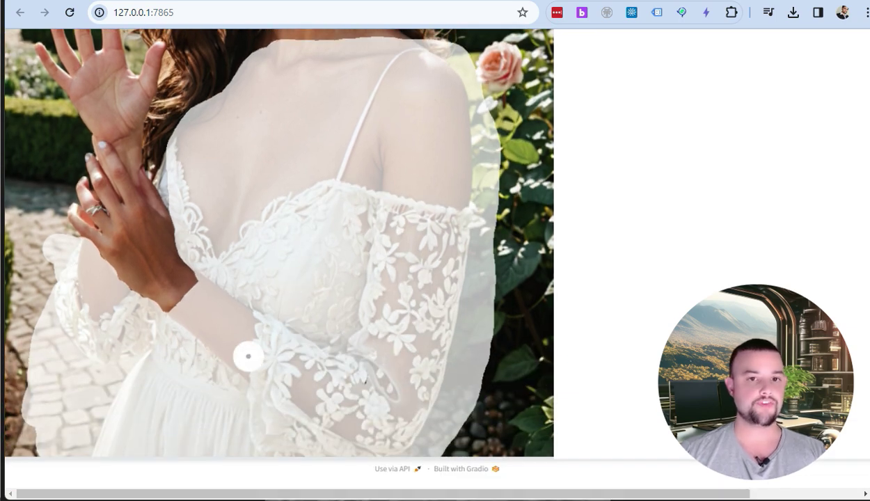
pyautogui.scroll(3, 246, 186)
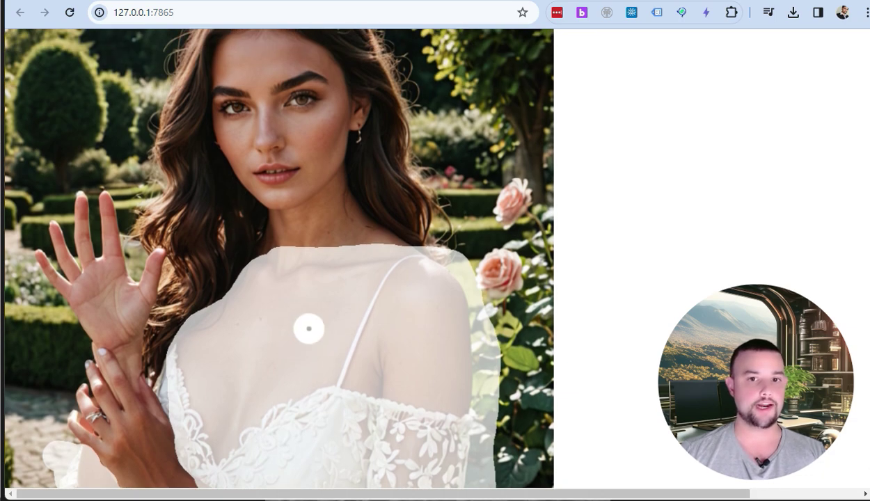
pyautogui.scroll(-1, 257, 410)
pyautogui.scroll(-4, 257, 410)
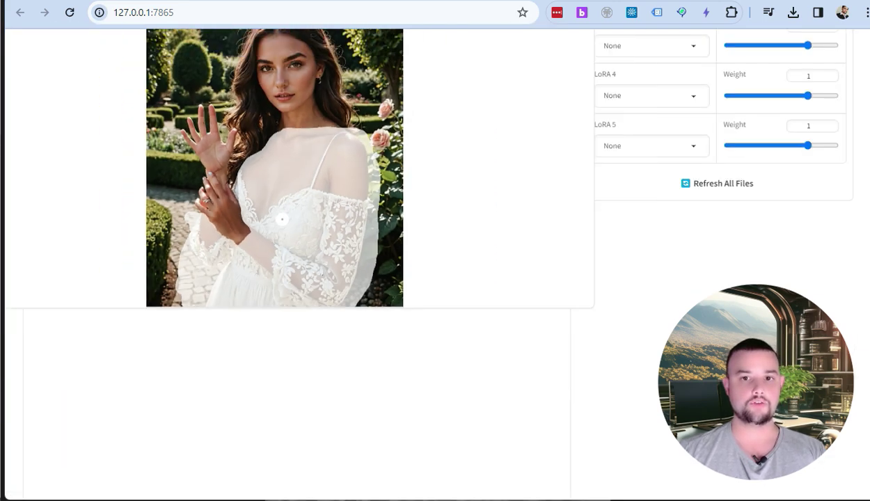
pyautogui.scroll(-3, 320, 361)
# - Switch the inpaint method to Modify Content
pyautogui.scroll(-3, 295, 373)
pyautogui.click(343, 383)
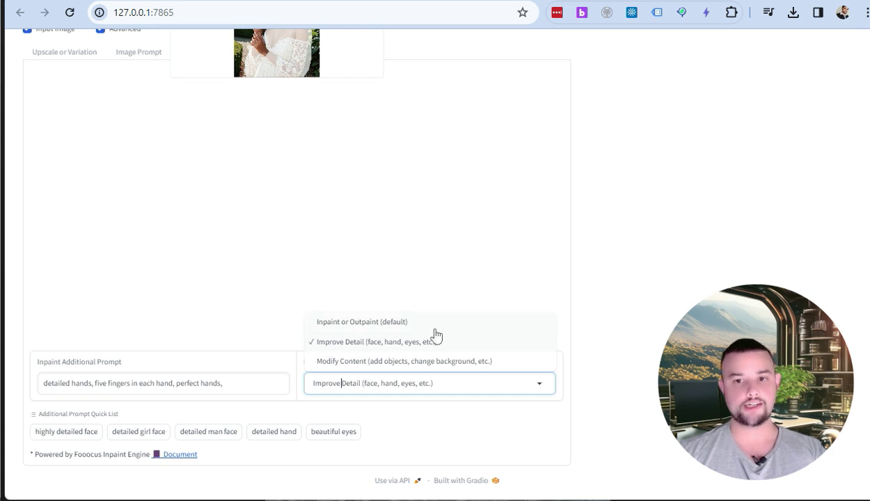
pyautogui.click(353, 362)
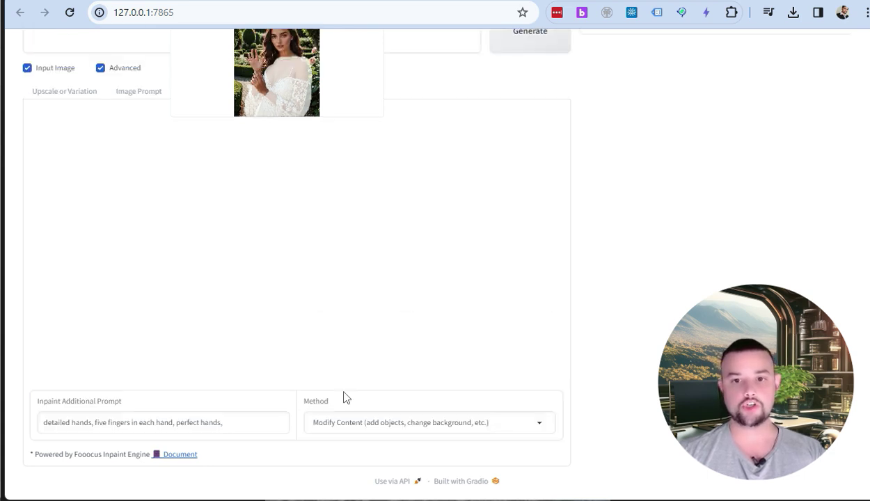
# - Clear the old hand-detail inpaint additional prompt and begin a new one with 'a'
pyautogui.click(224, 422)
pyautogui.hotkey('ctrl', 'a')
pyautogui.press('BackSpace')
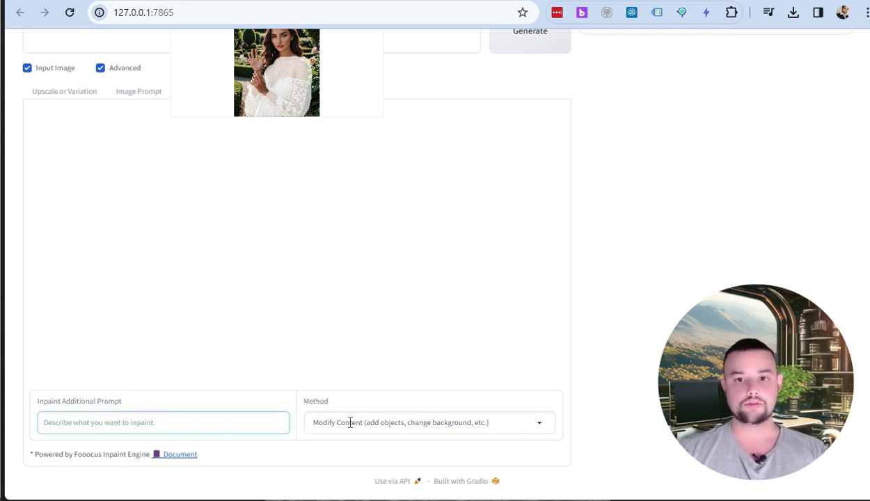
pyautogui.write('a')
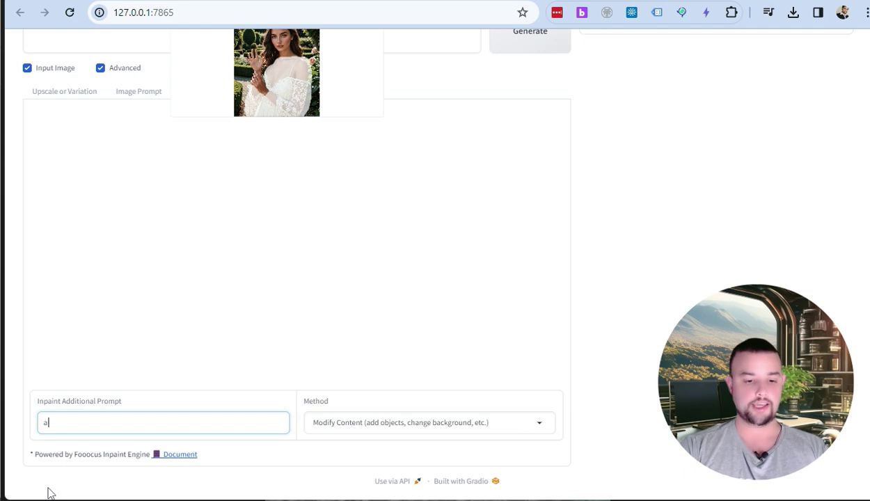
pyautogui.scroll(5, 66, 370)
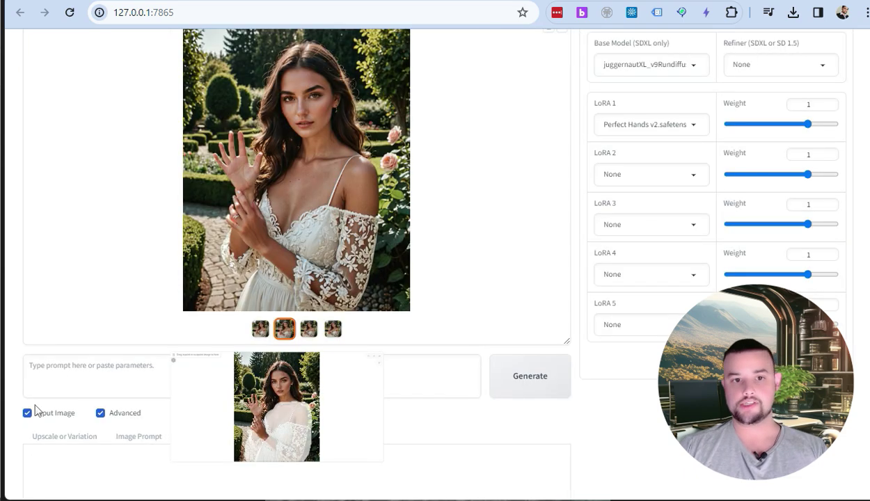
# - Finish the prompt as 'a red long dress' and select that prompt text
pyautogui.write('a red long dress')
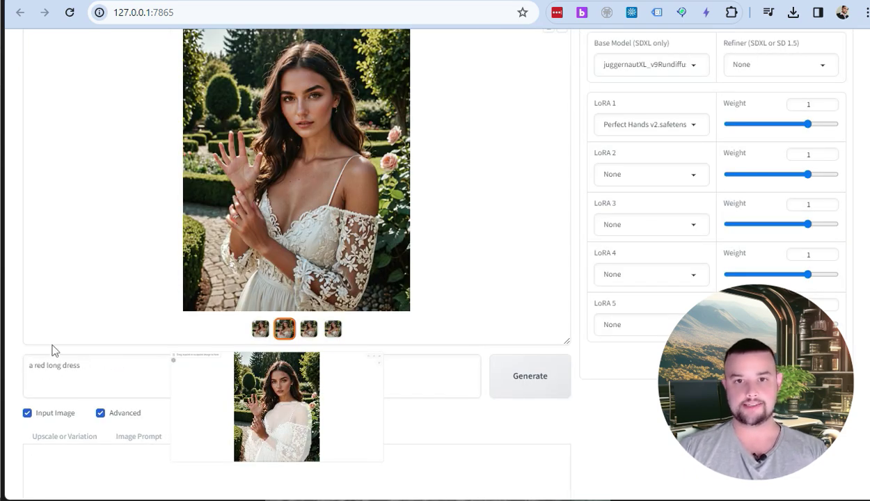
pyautogui.scroll(-5, 54, 350)
pyautogui.scroll(2, 344, 349)
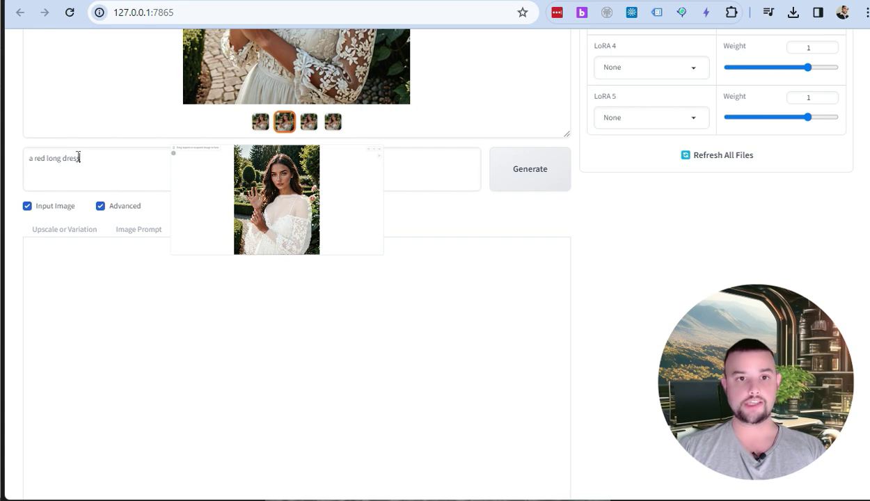
pyautogui.moveTo(78, 157); pyautogui.dragTo(34, 164)
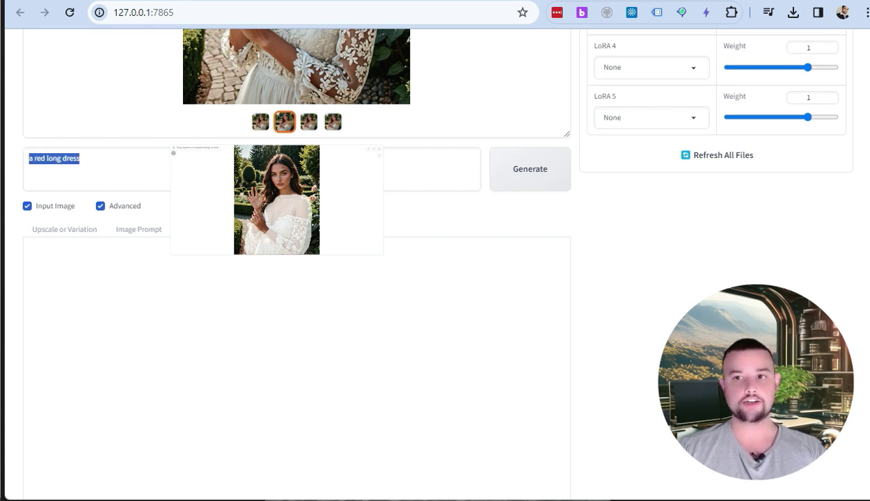
pyautogui.click(96, 165)
pyautogui.moveTo(85, 158); pyautogui.dragTo(34, 167)
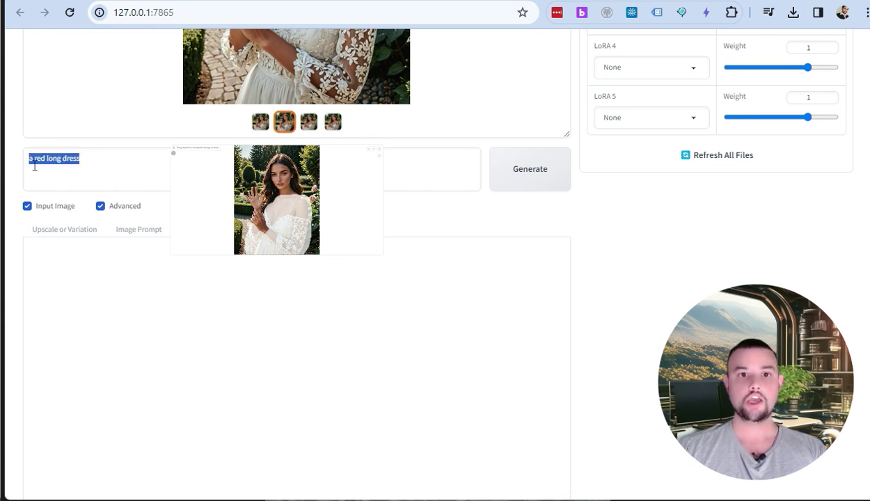
# - Set the first LoRA slot to None, removing the Perfect Hands LoRA
pyautogui.scroll(3, 582, 287)
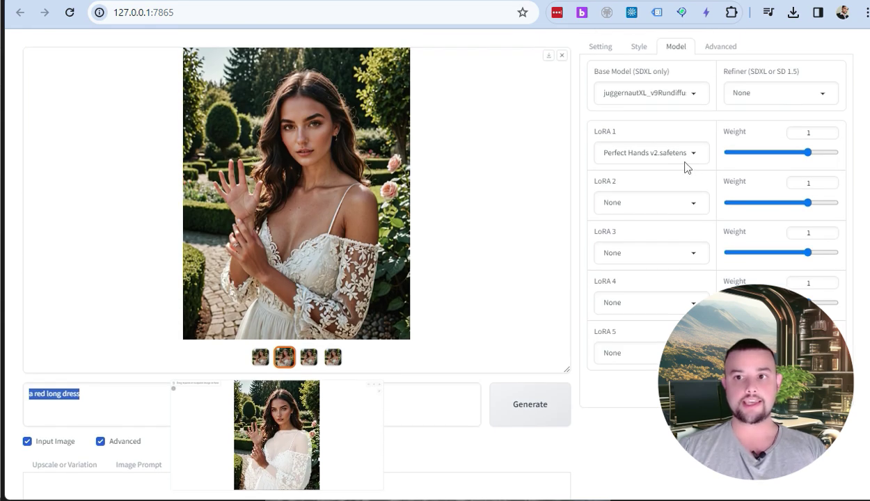
pyautogui.click(670, 155)
pyautogui.scroll(3, 631, 184)
pyautogui.click(626, 175)
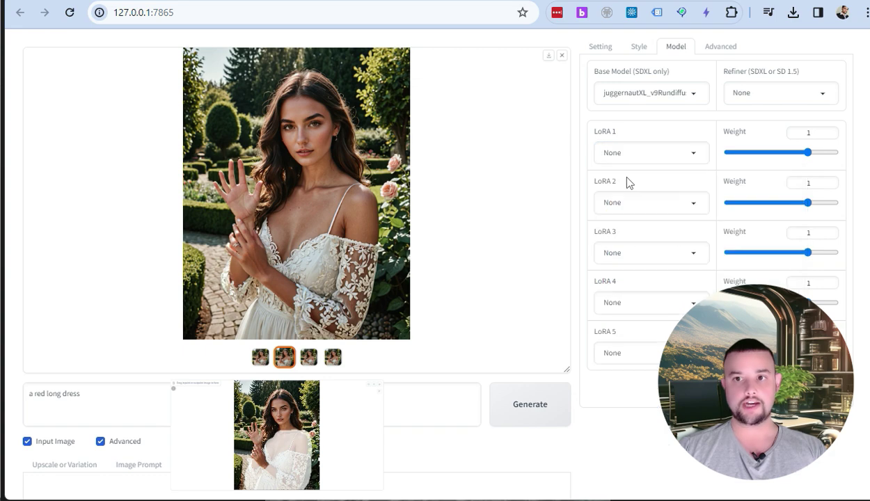
pyautogui.scroll(-5, 157, 274)
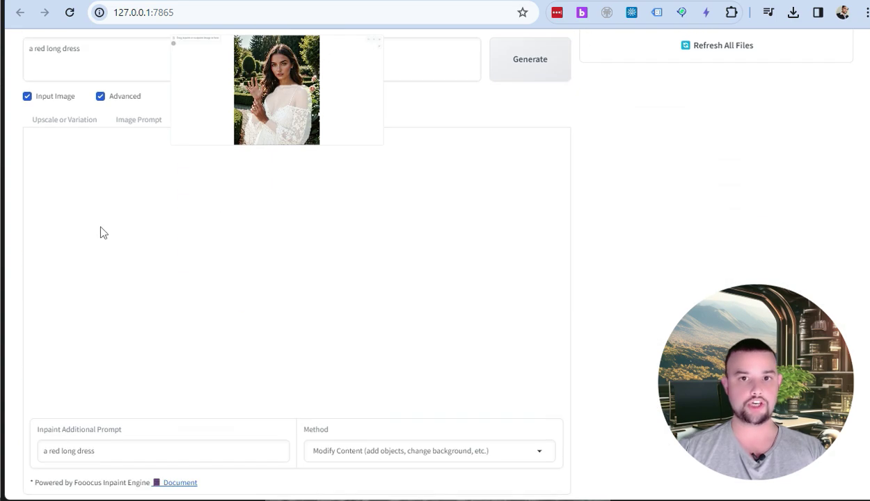
pyautogui.scroll(3, 210, 260)
pyautogui.scroll(-3, 176, 281)
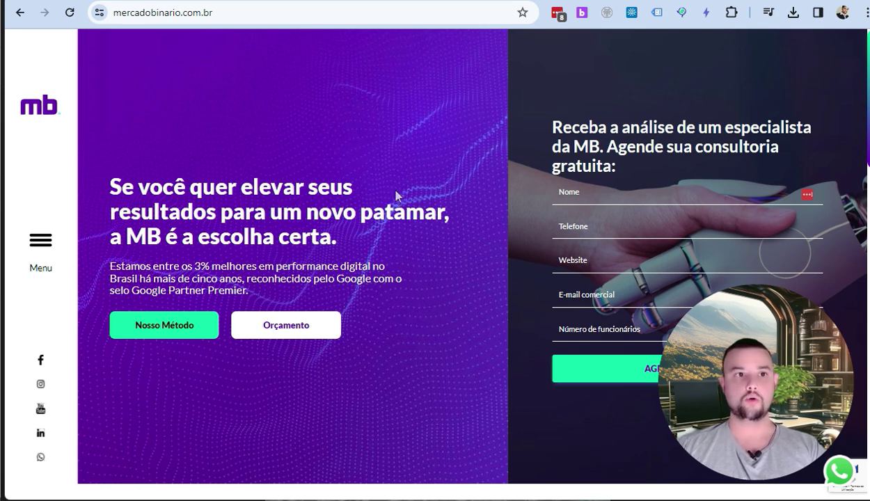
pyautogui.scroll(-2, 393, 198)
pyautogui.scroll(2, 354, 164)
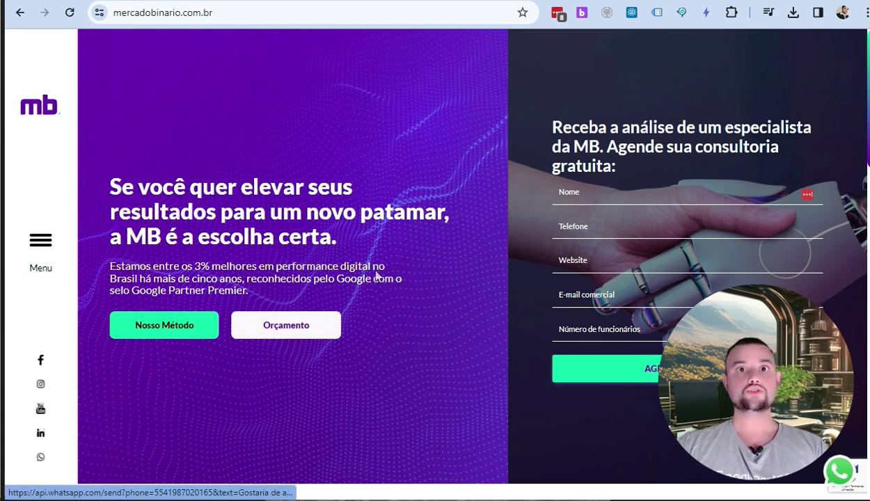
pyautogui.scroll(-2, 346, 246)
pyautogui.scroll(2, 343, 247)
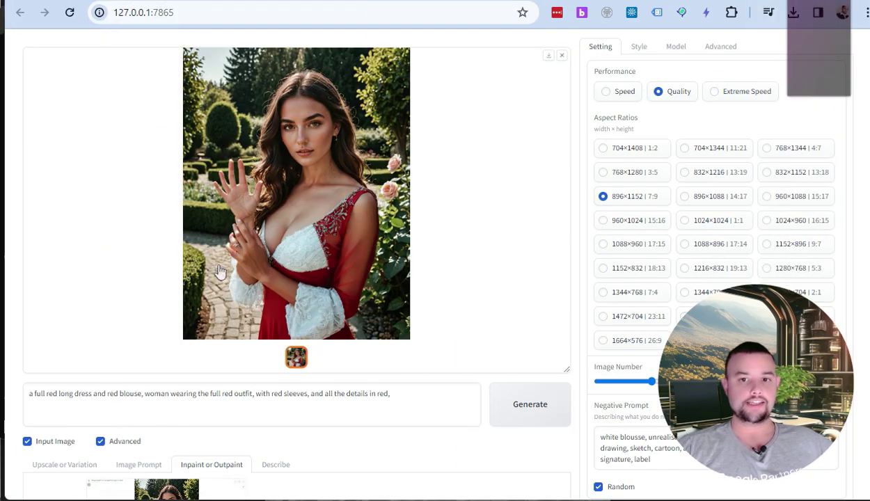
# - Open the red-dress garden portrait from the gallery in the full-screen viewer
pyautogui.click(271, 212)
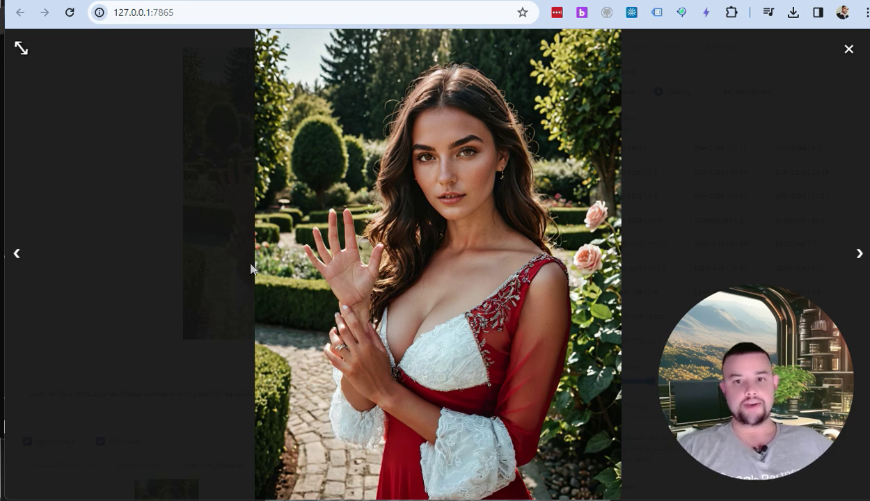